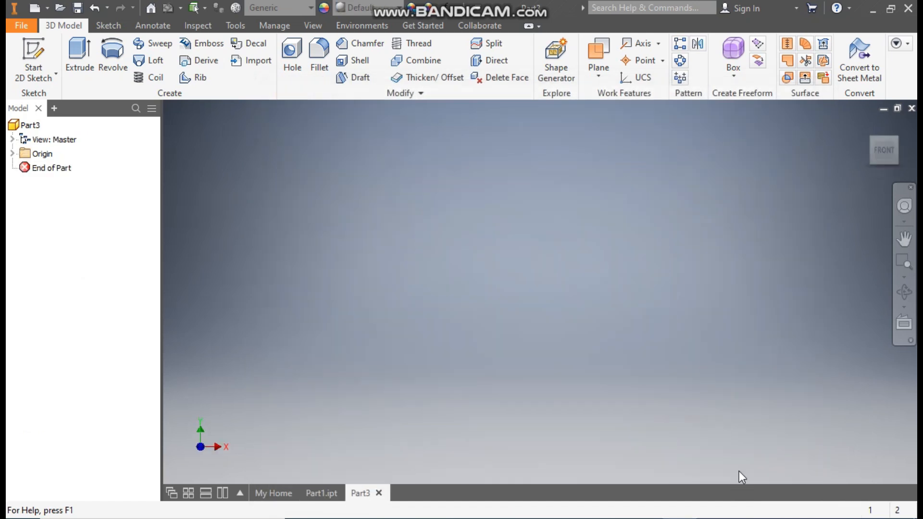
- Start a sketch on the horizontal XZ plane and draw a two-point center rectangle about 244 mm wide, centered on the origin
left_click(38, 58)
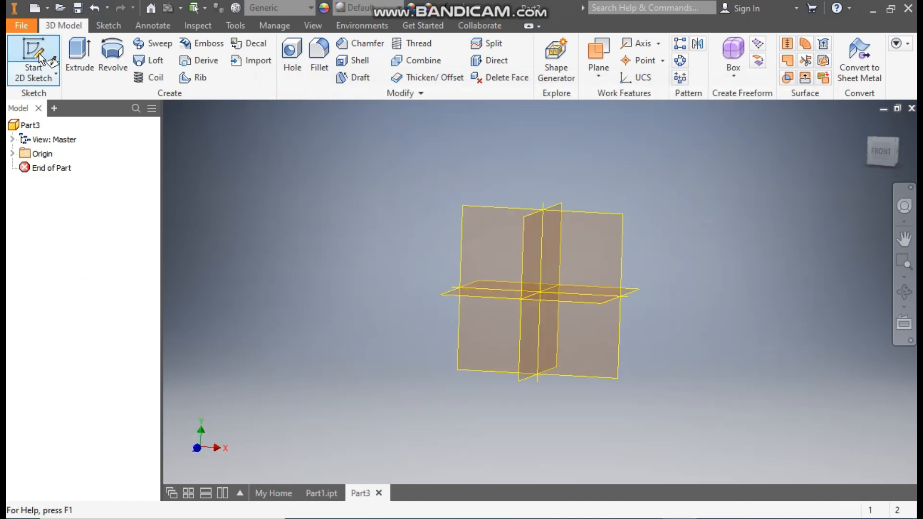
left_click(417, 277)
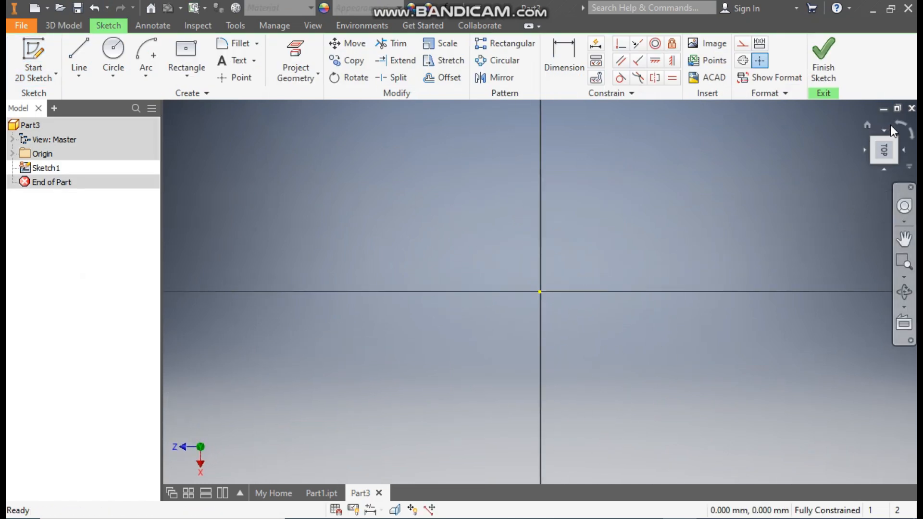
left_click(882, 152)
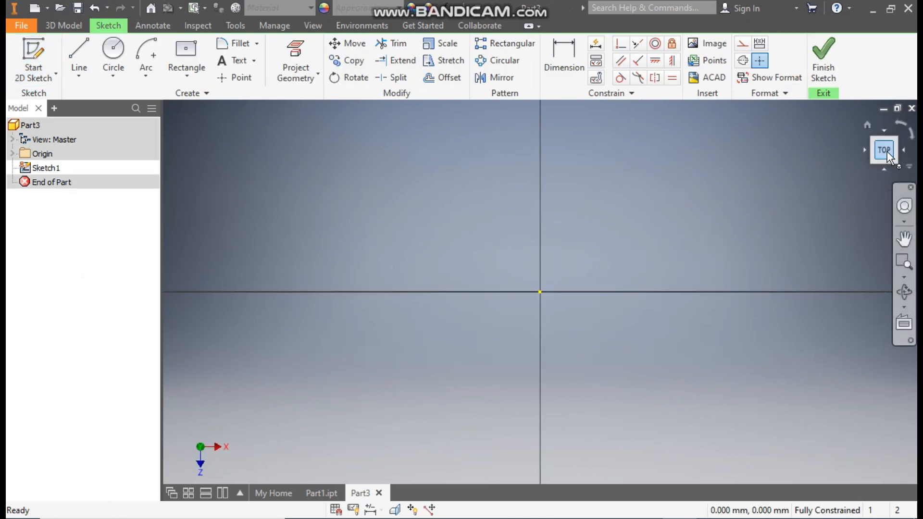
left_click(195, 74)
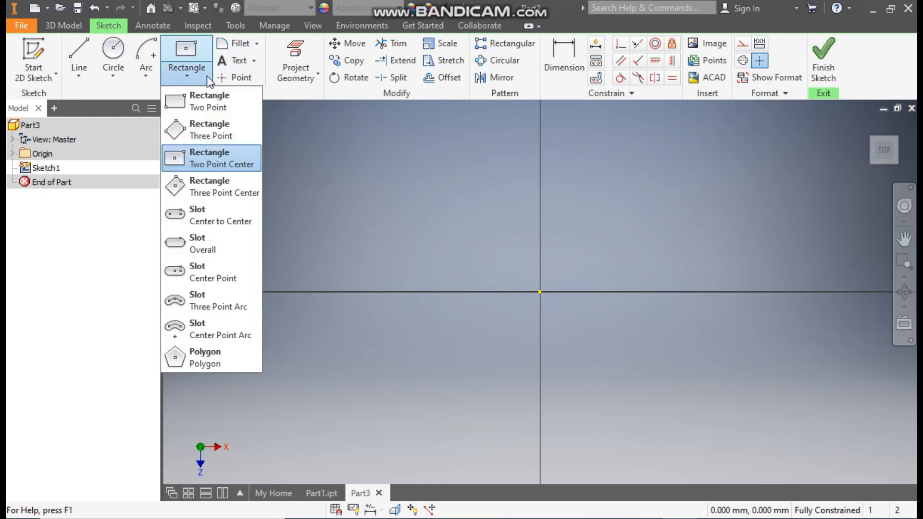
left_click(209, 156)
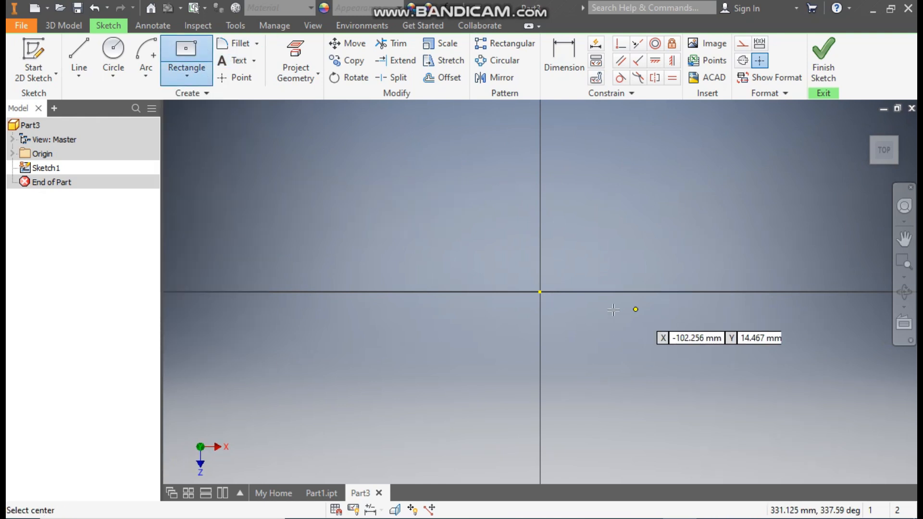
left_click(540, 291)
left_click(672, 191)
- Dimension the rectangle 55 mm wide and 50 mm high, and finish the sketch
left_click(561, 59)
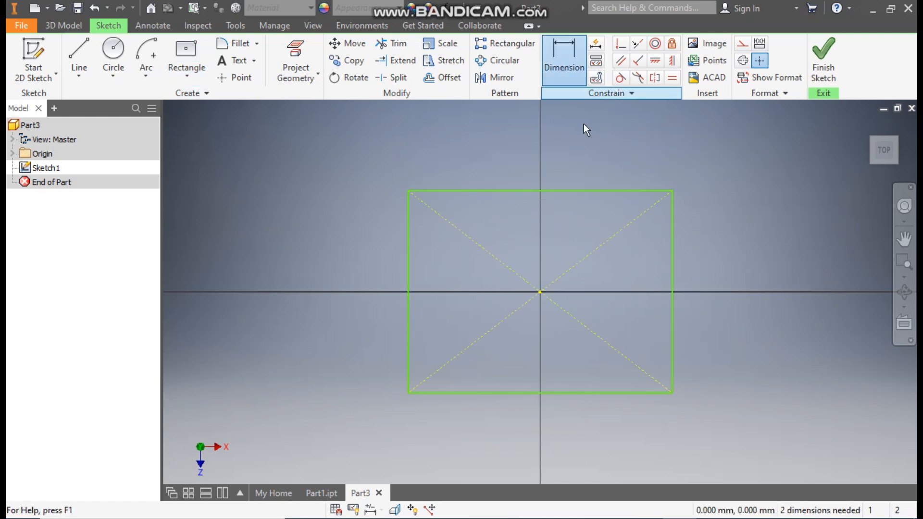
left_click(580, 190)
left_click(575, 154)
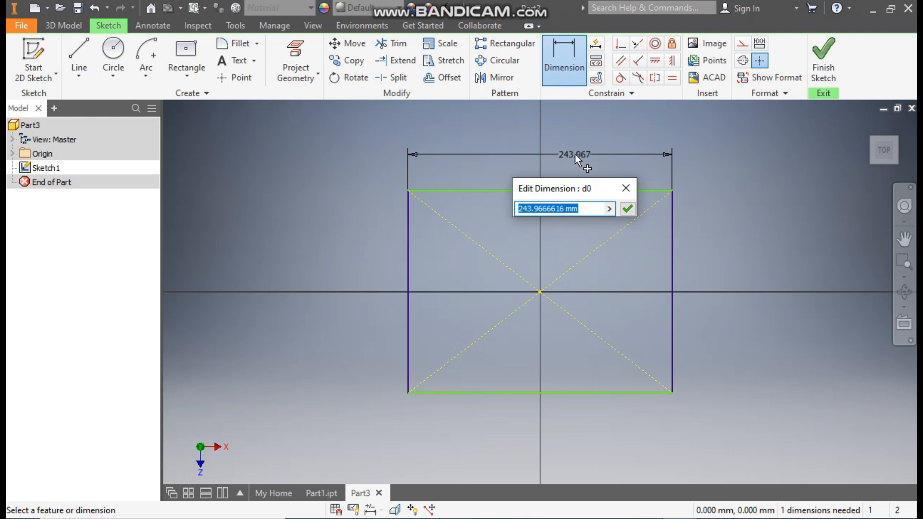
type("55")
key("Return")
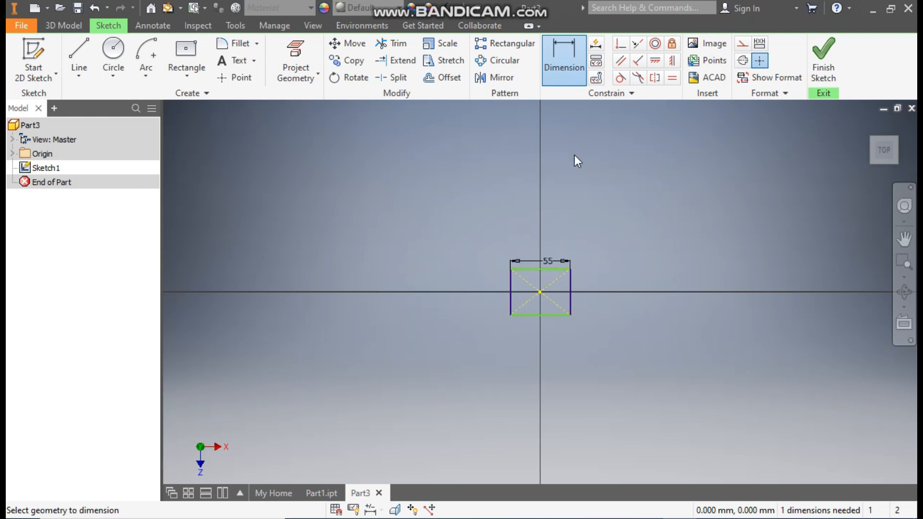
scroll(558, 267, "up", 5)
left_click(602, 320)
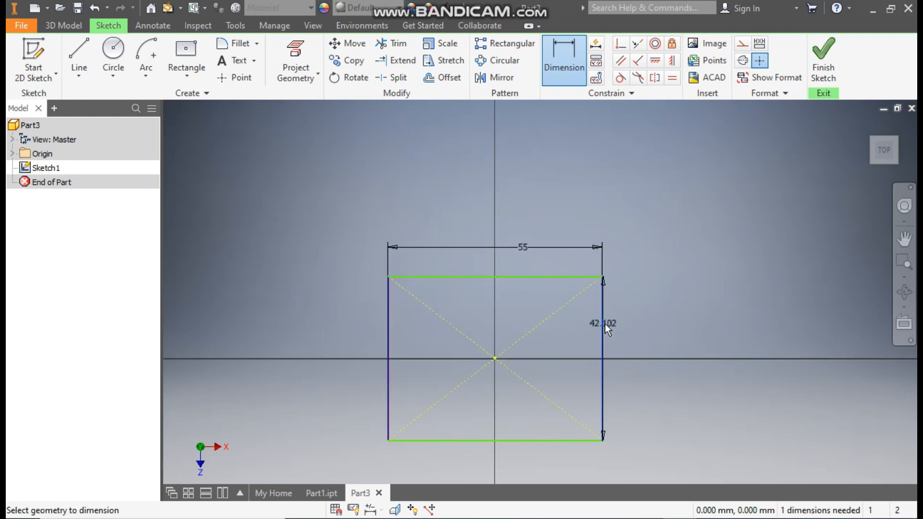
left_click(627, 330)
type("50")
key("Return")
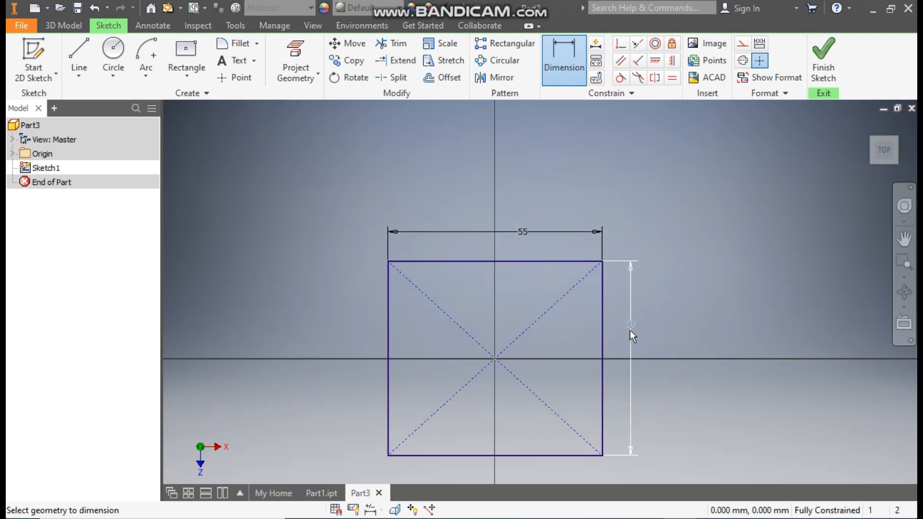
left_click(823, 57)
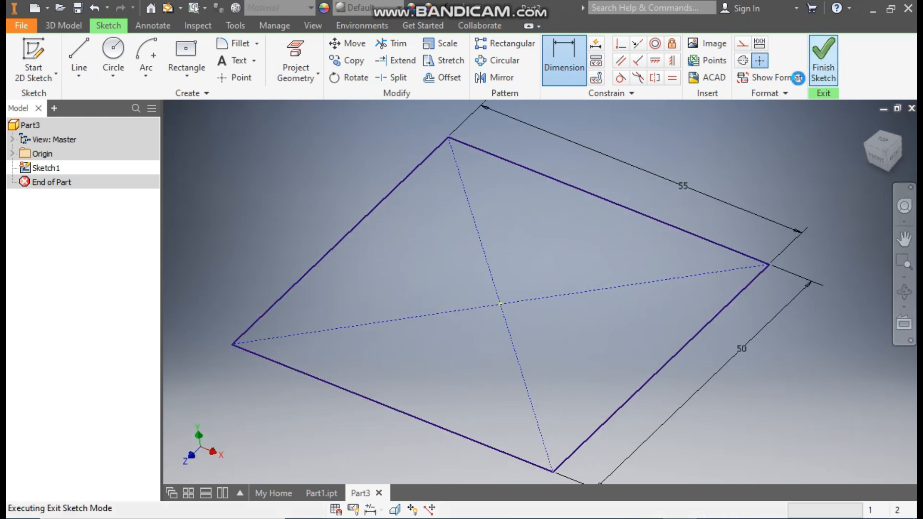
- Extrude the rectangle upward 45 mm into a solid block
left_click(75, 58)
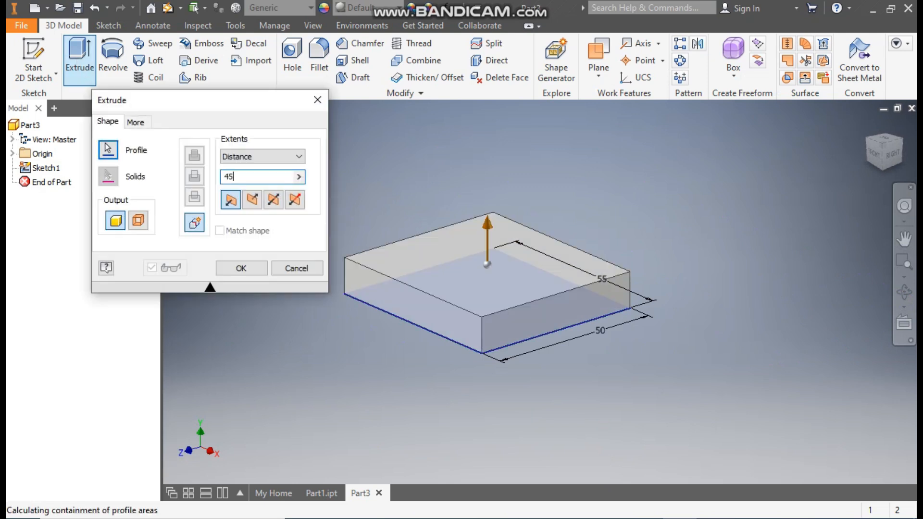
type("45")
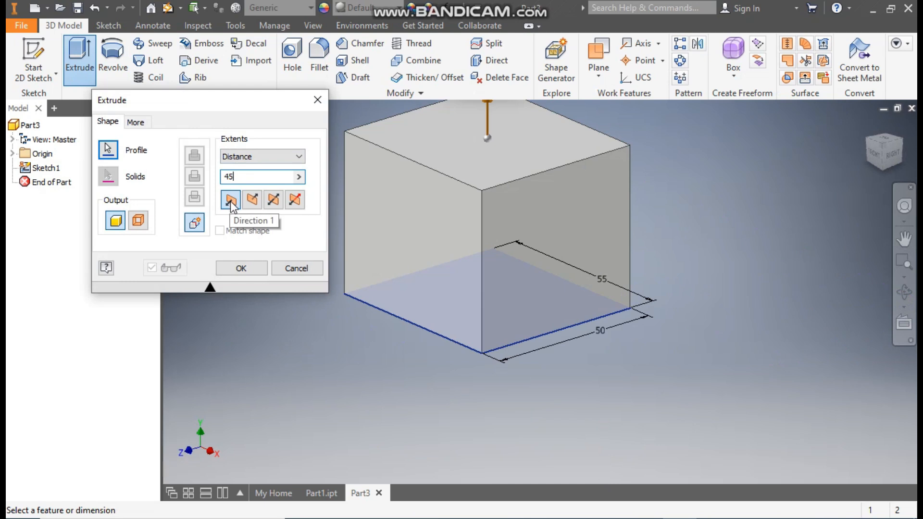
left_click(241, 269)
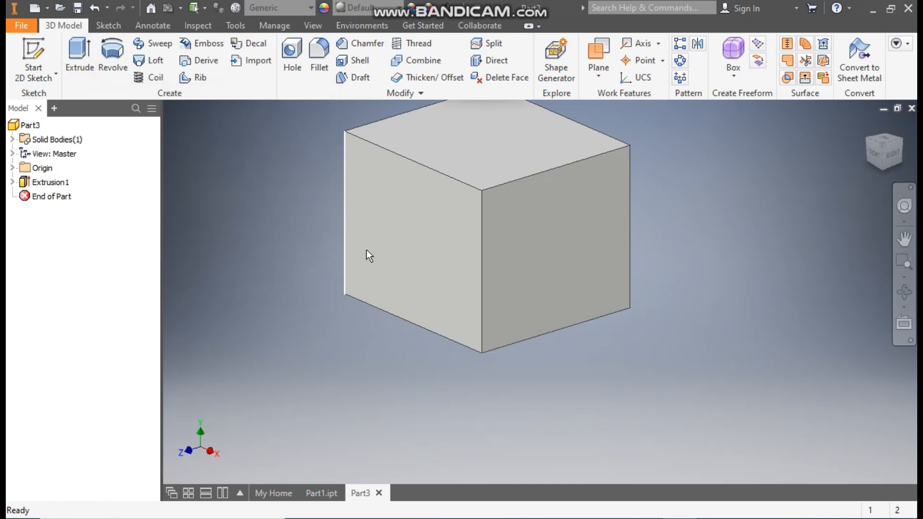
- Start a sketch on the block's top face and draw a center-point quarter arc about 10.7 mm in radius around its lower-right corner
left_click(477, 131)
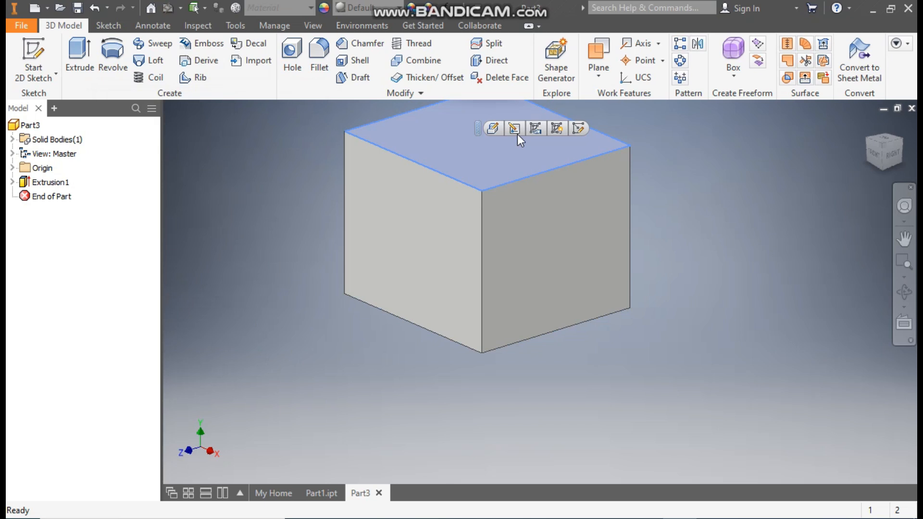
left_click(582, 127)
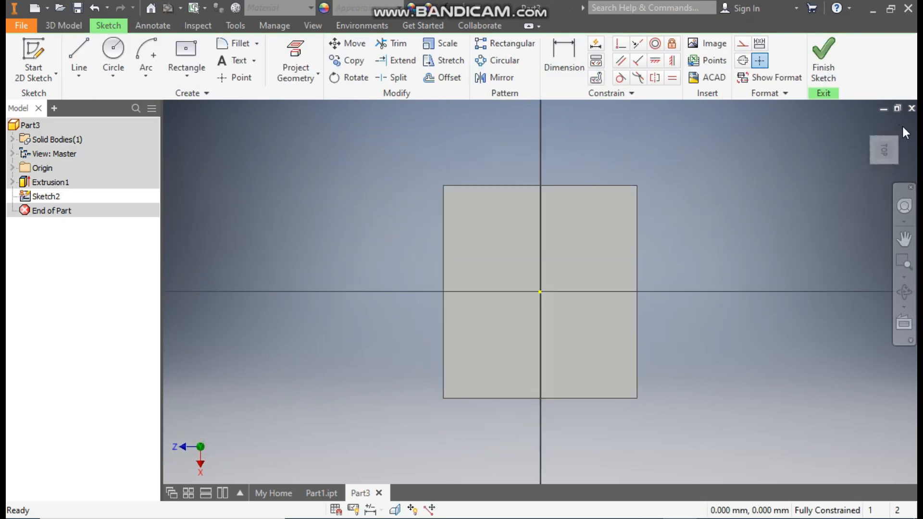
left_click(893, 123)
middle_click_drag(693, 417, 600, 387)
scroll(596, 385, "down", 2)
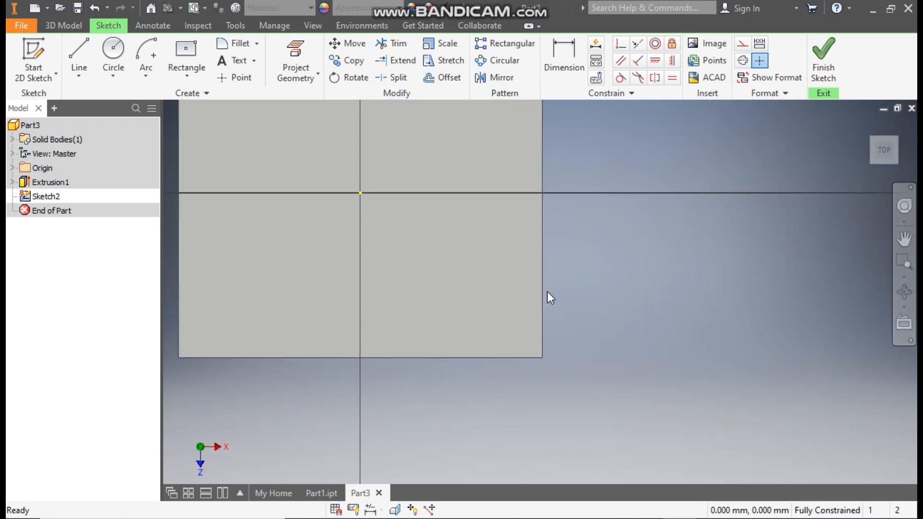
left_click(151, 72)
left_click(188, 158)
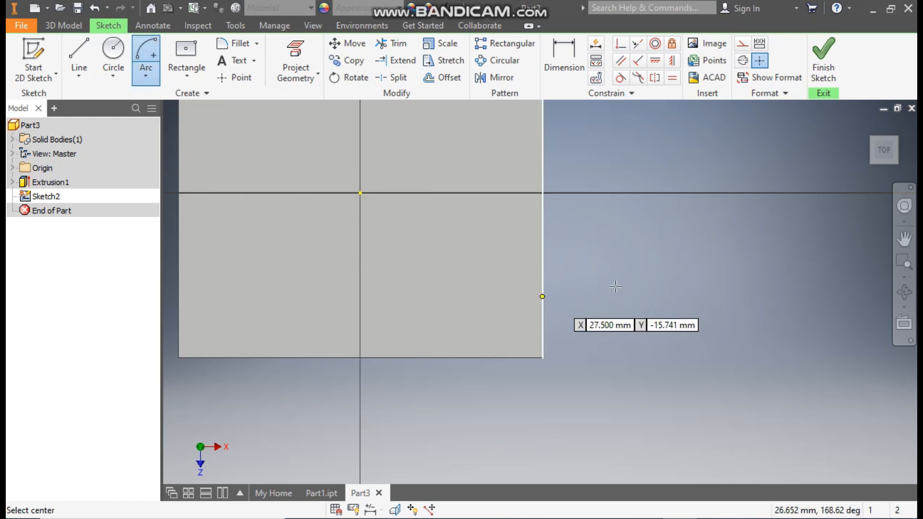
left_click(543, 356)
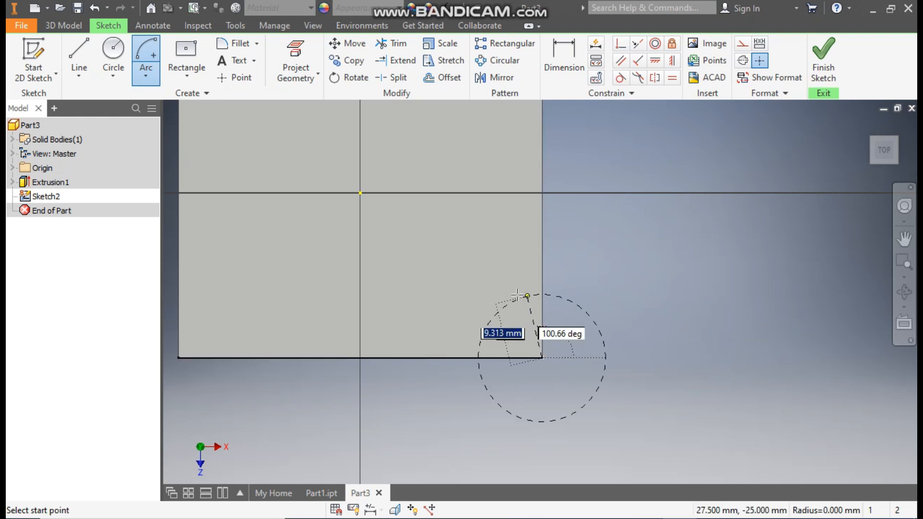
left_click(543, 288)
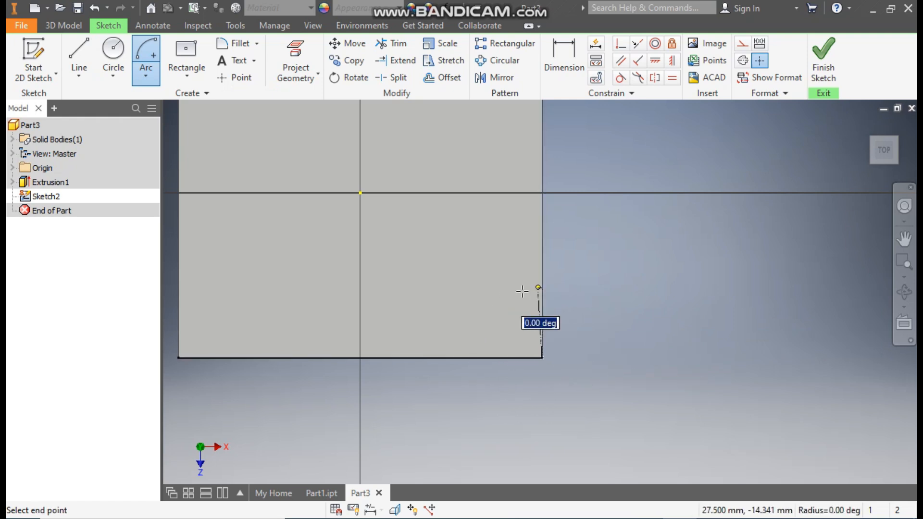
left_click(469, 359)
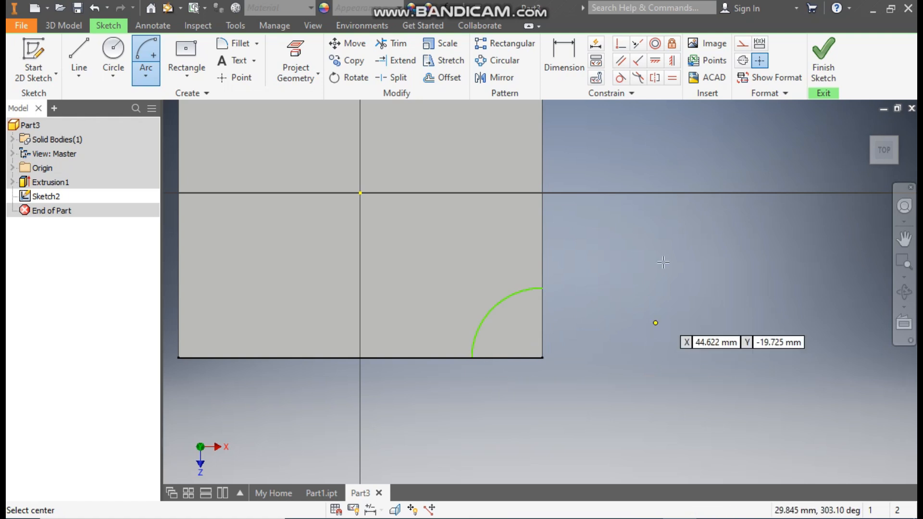
- Connect the arc's two ends with four horizontal and vertical lines outside the block, closing a profile about 29.5 mm wide
key("l")
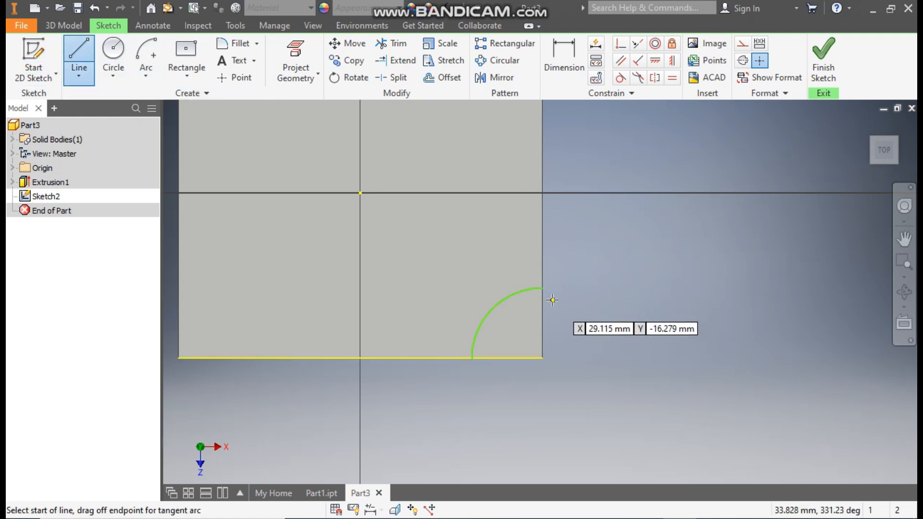
left_click(542, 288)
left_click(666, 288)
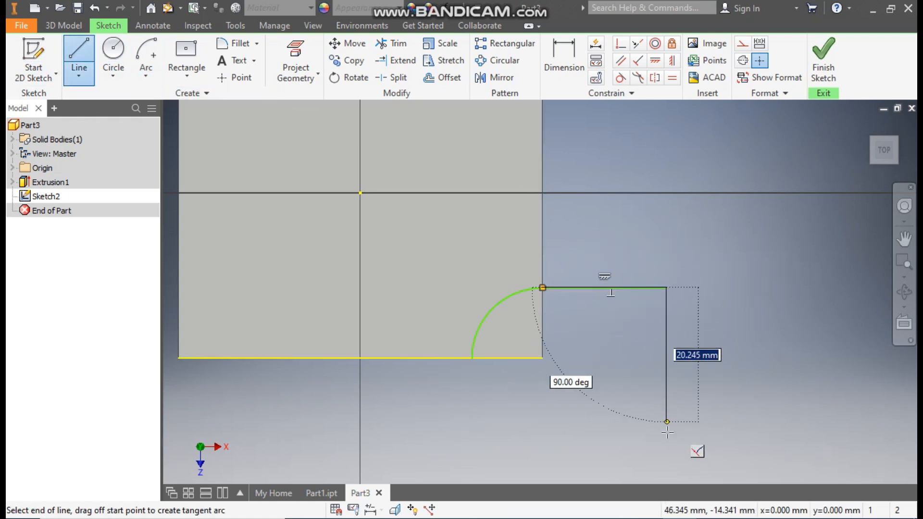
left_click(667, 438)
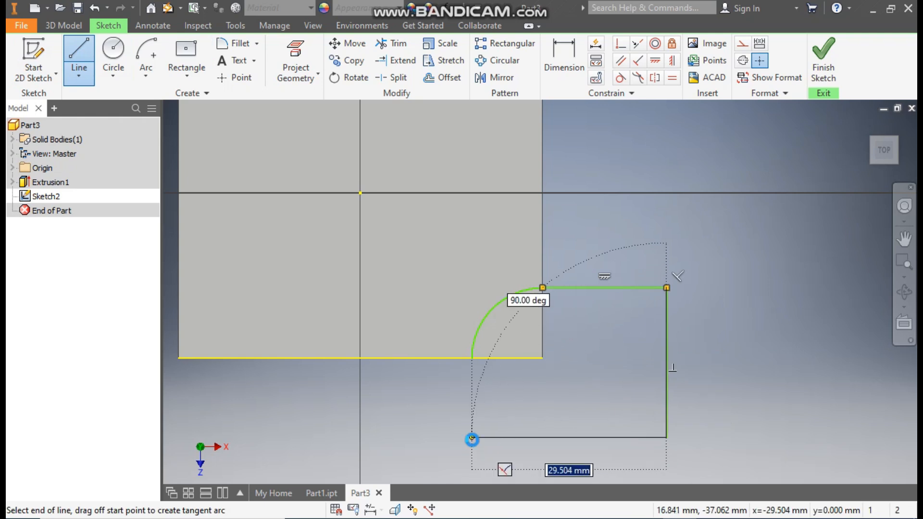
left_click(472, 438)
left_click(472, 358)
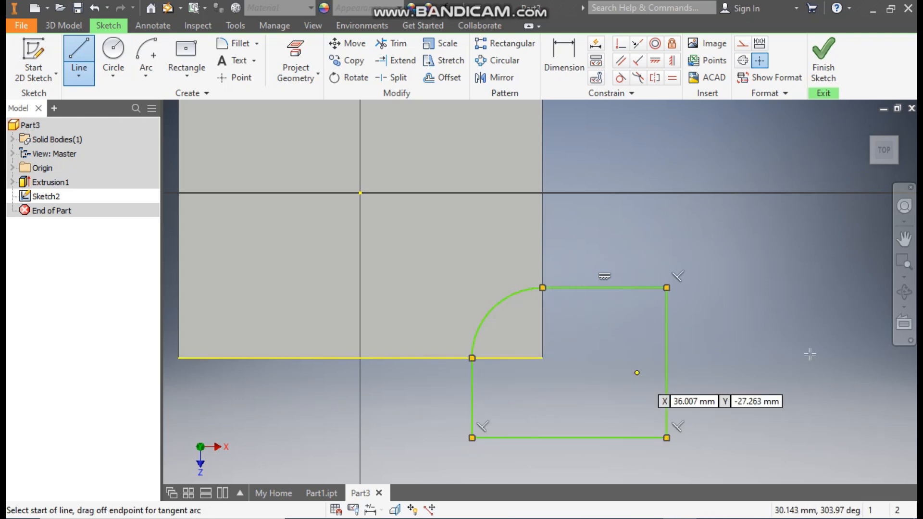
- Dimension the corner arc with a radius of 14 mm
left_click(577, 57)
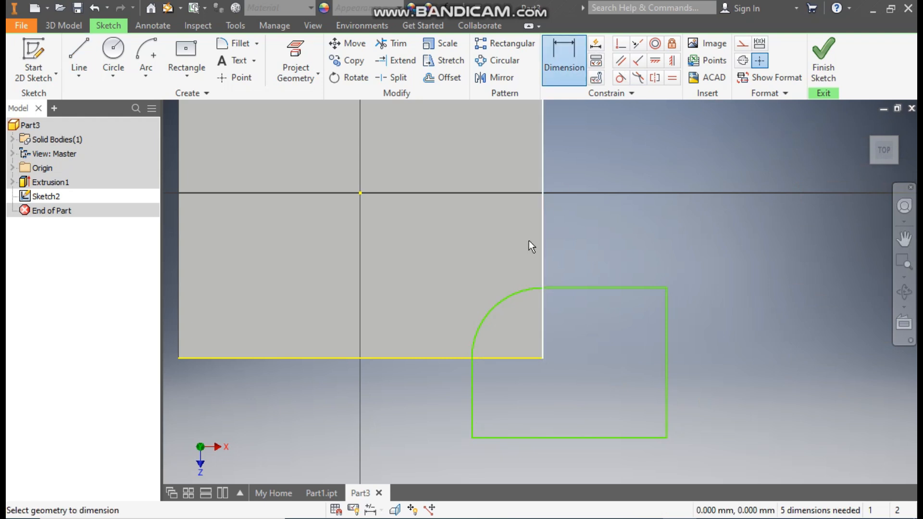
left_click(498, 301)
left_click(452, 265)
type("14")
key("Return")
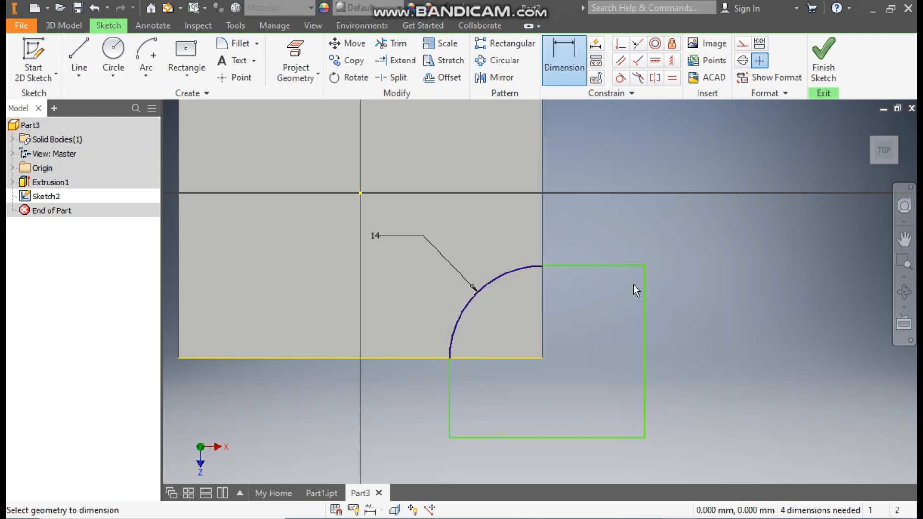
- Dimension the horizontal and vertical lines that start at the arc's ends to 15 mm each
left_click(614, 267)
left_click(611, 240)
type("15")
key("Return")
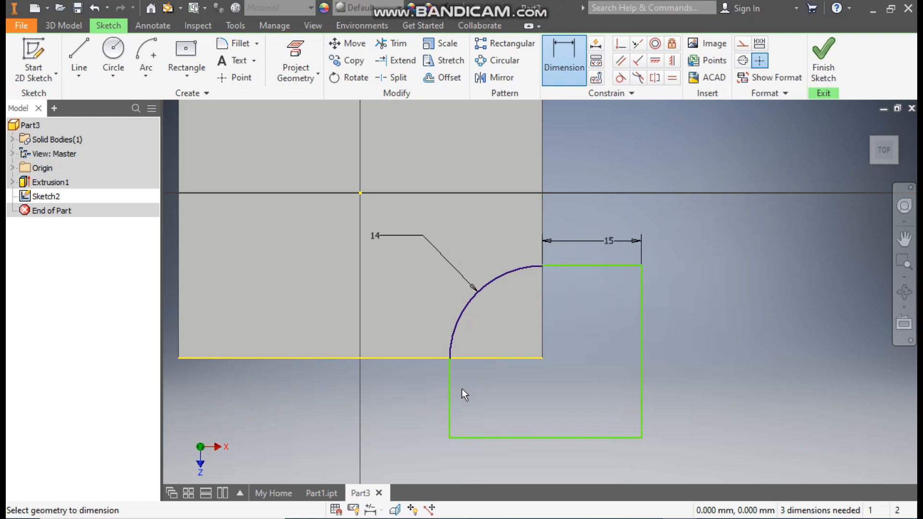
left_click(449, 396)
left_click(423, 399)
type("15")
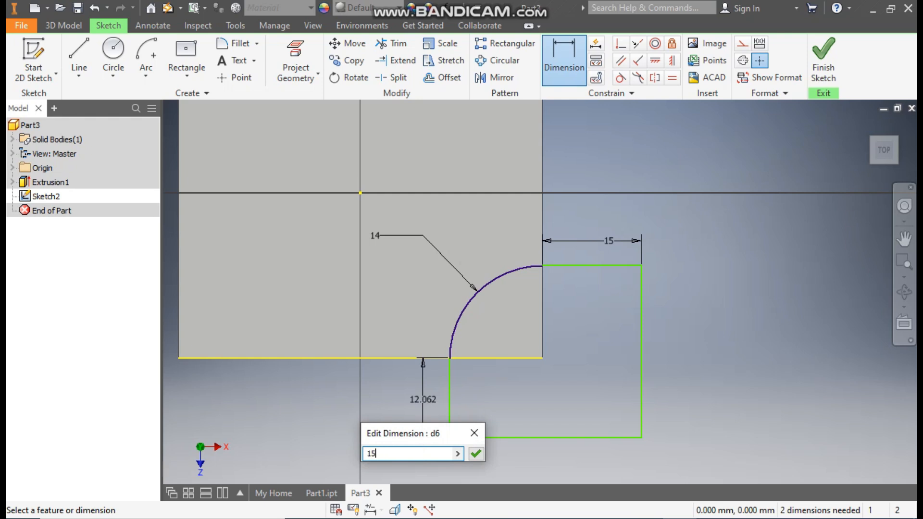
key("Return")
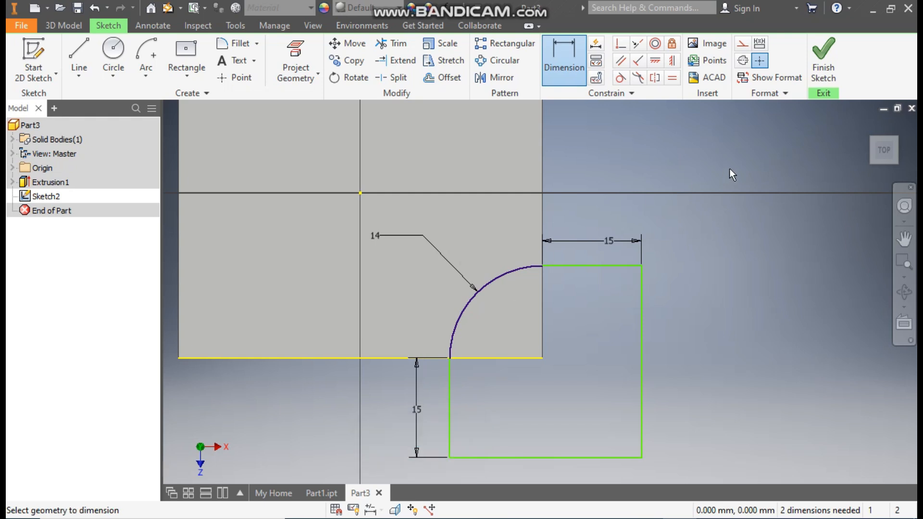
- Apply coincident constraints between the arc's two endpoints and the block's adjoining right and lower edges
left_click(622, 47)
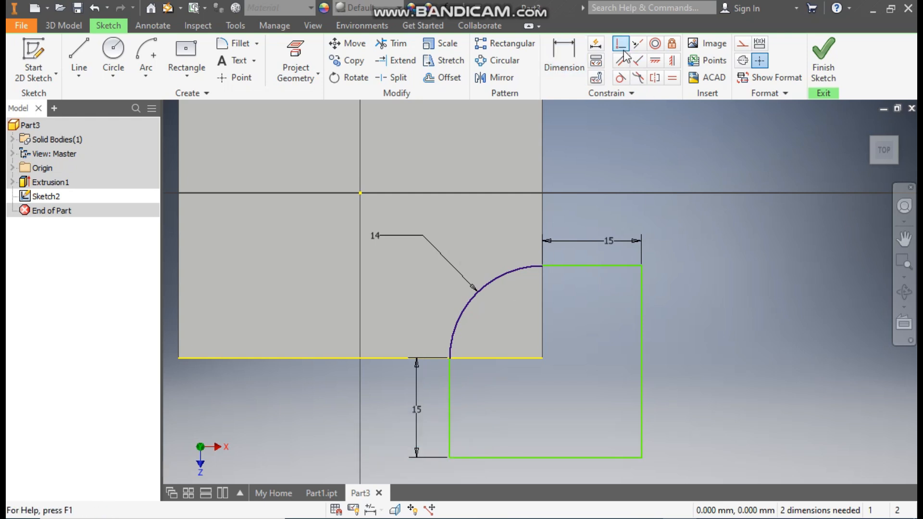
left_click(542, 265)
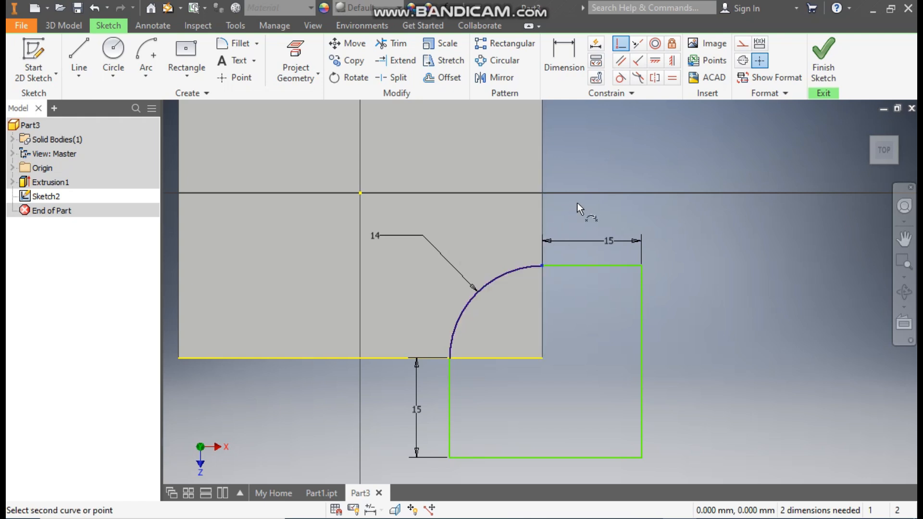
left_click(541, 176)
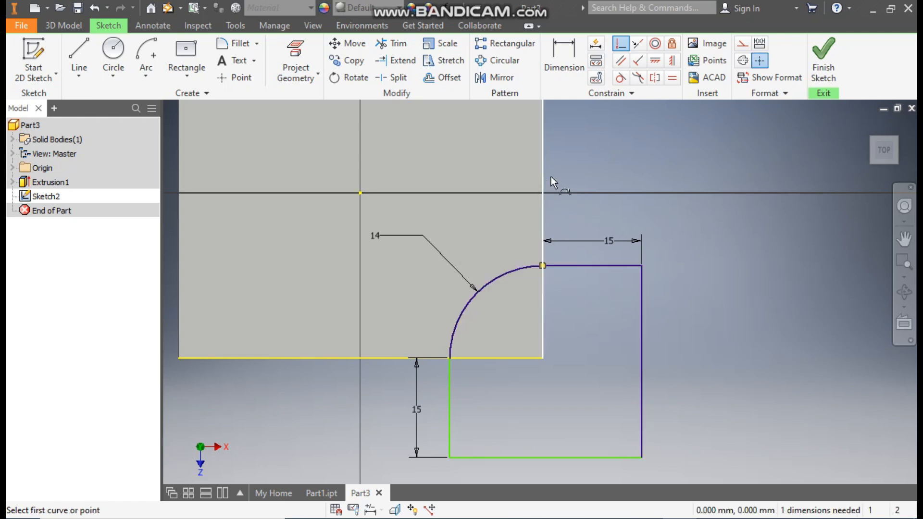
left_click(450, 359)
left_click(486, 359)
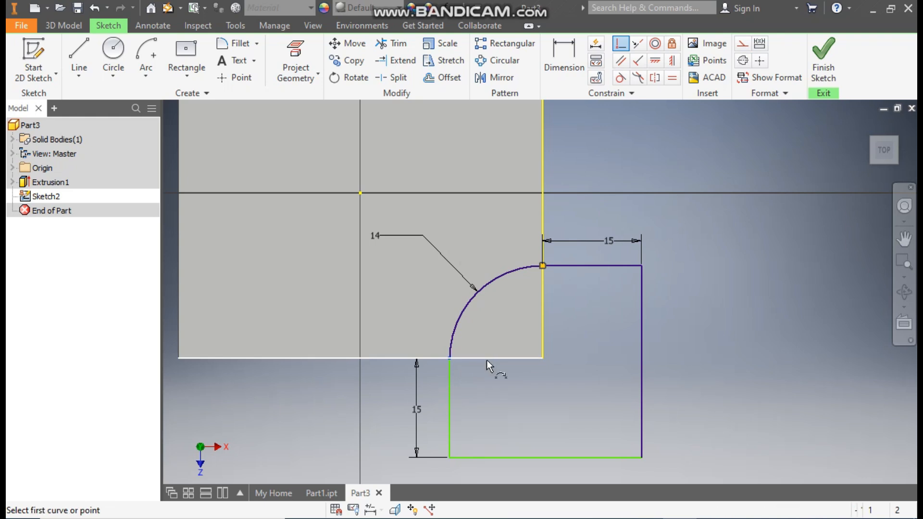
key("Escape")
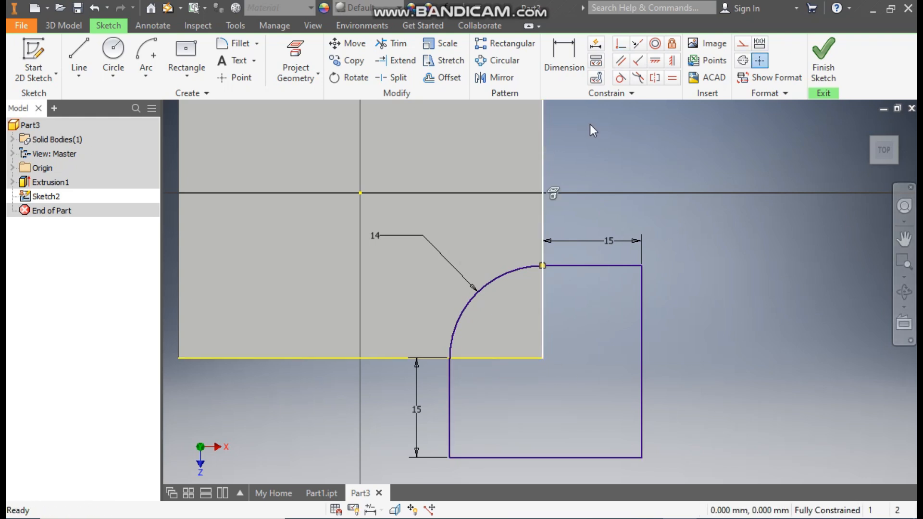
- Convert the block's projected right and lower edges to construction lines and finish the corner profile sketch
left_click(744, 44)
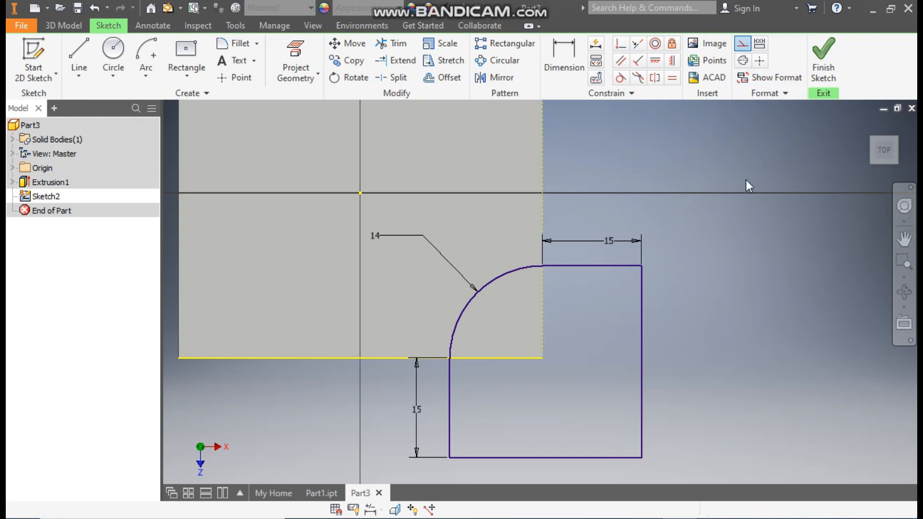
left_click(527, 358)
left_click(743, 43)
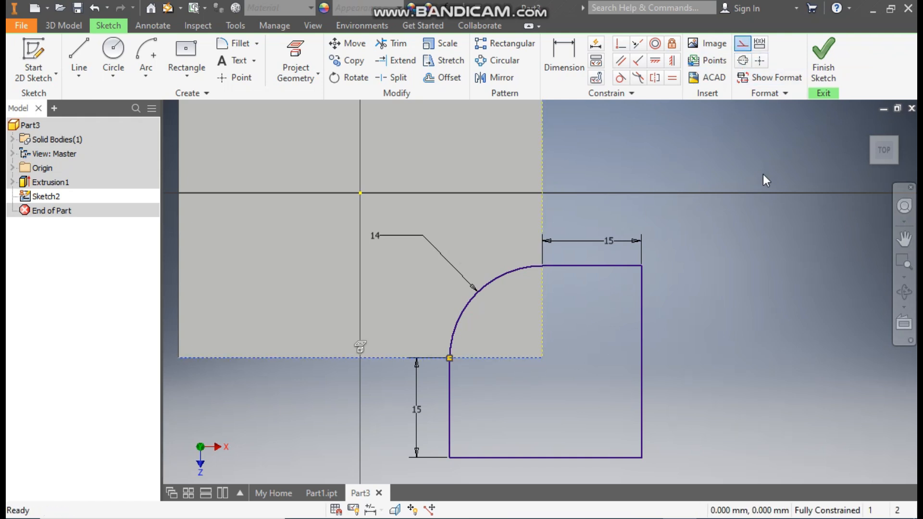
left_click(818, 70)
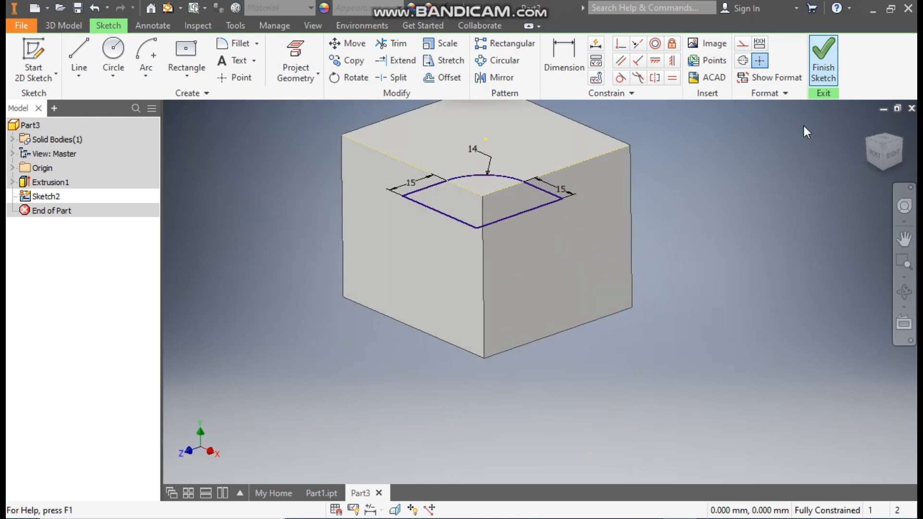
- Cut-extrude the rounded corner profile down into the block with a -13 degree taper, stopping short of the block's bottom face
left_click(79, 60)
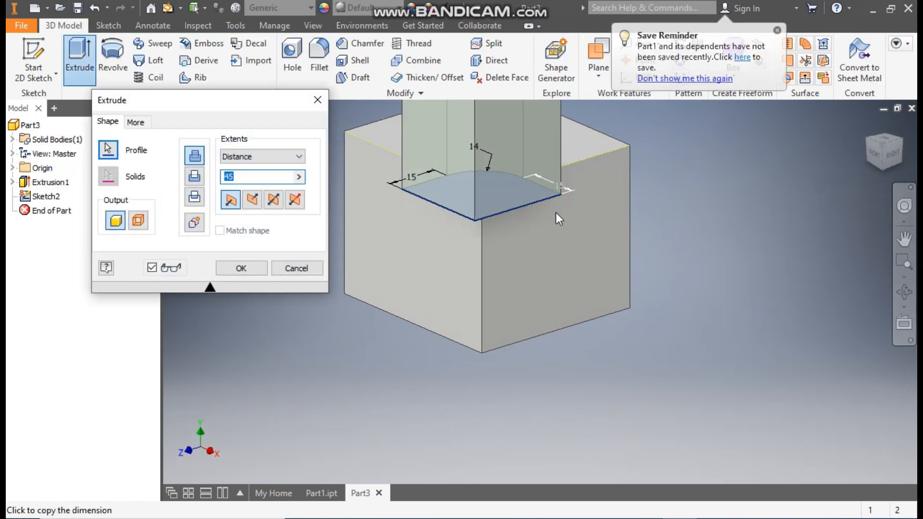
left_click(252, 200)
scroll(550, 399, "down", 4)
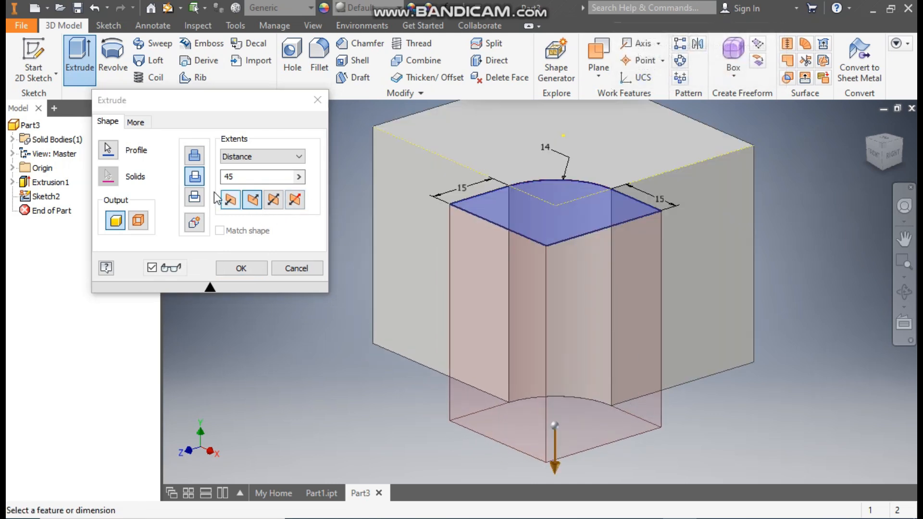
left_click(139, 124)
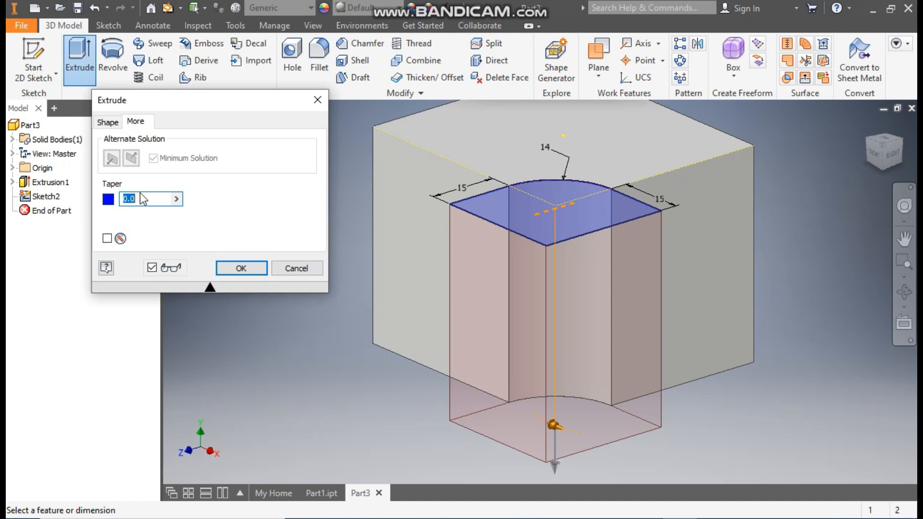
type("-13")
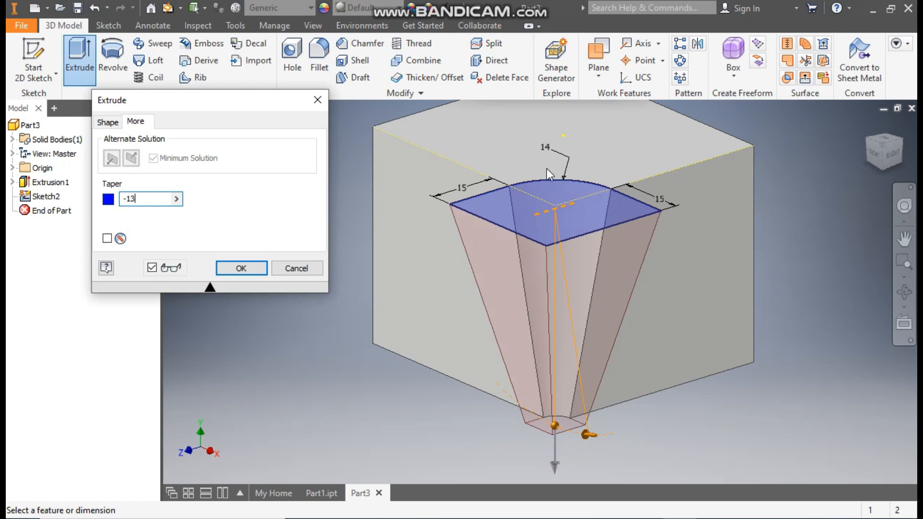
left_click(107, 122)
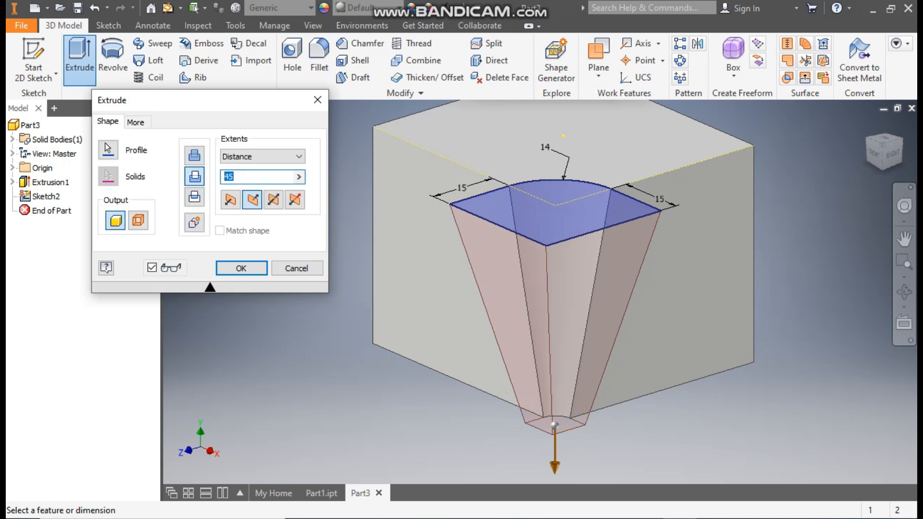
left_click(225, 267)
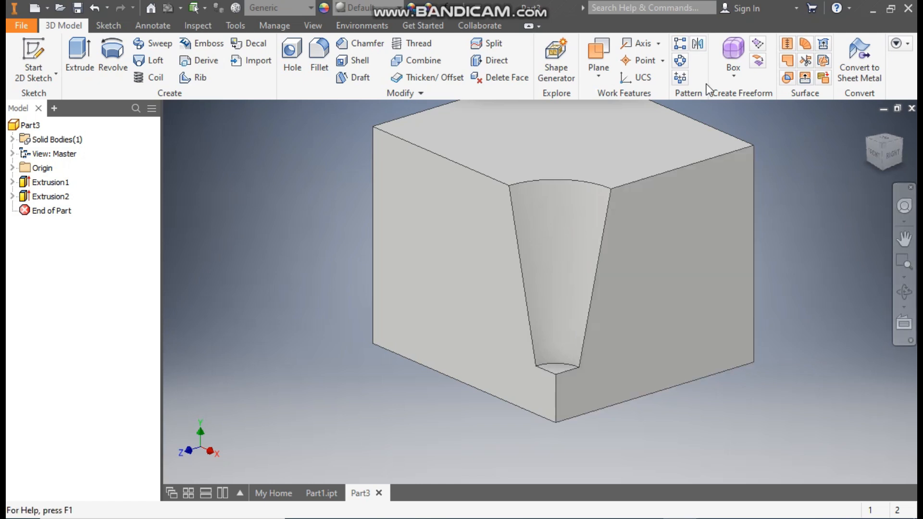
- Mirror the tapered corner cut about the YZ plane
middle_click_drag(801, 149, 804, 194)
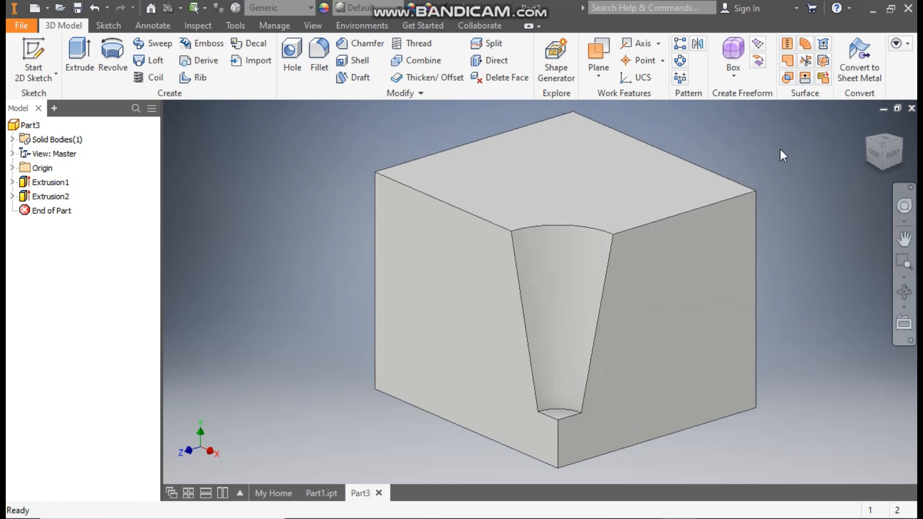
left_click(700, 47)
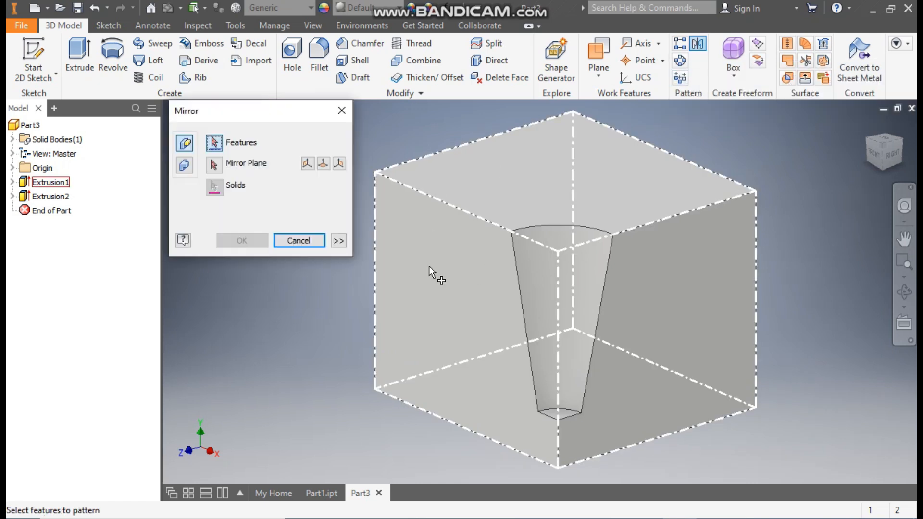
left_click(51, 197)
left_click(215, 165)
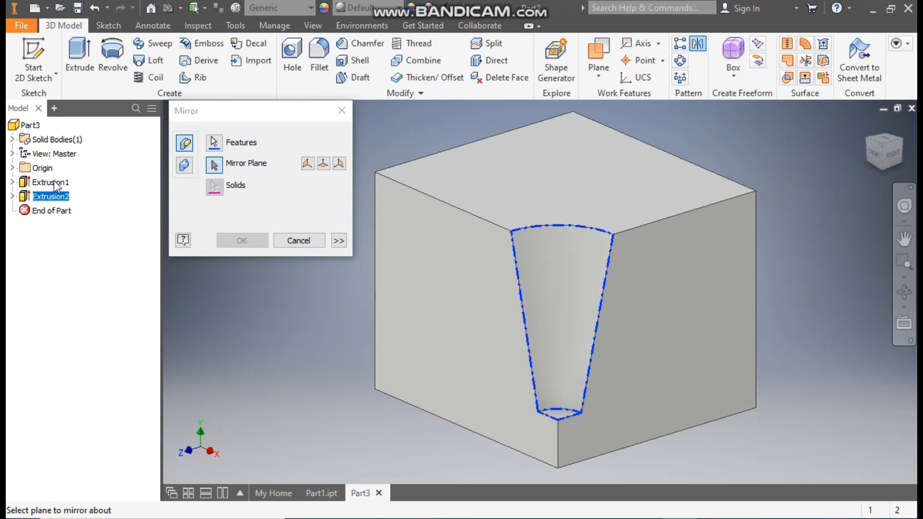
left_click(12, 168)
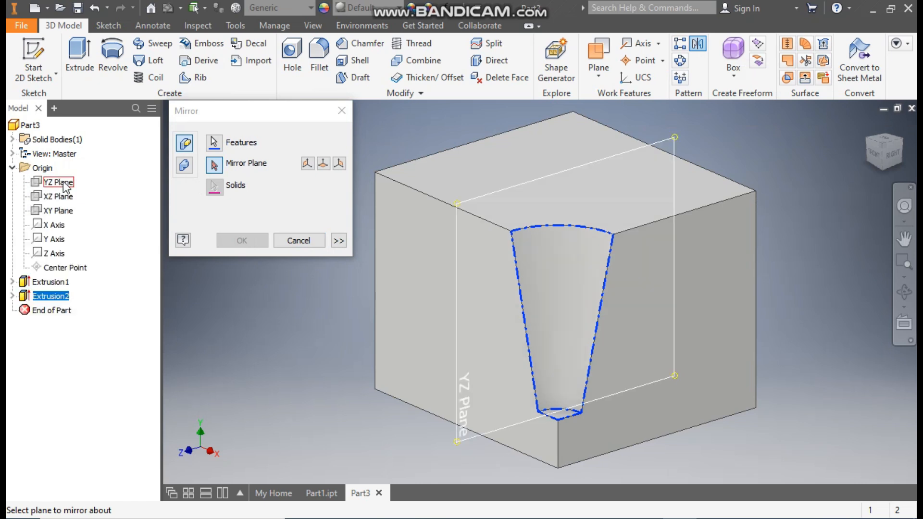
left_click(58, 183)
middle_click_drag(394, 224, 524, 168)
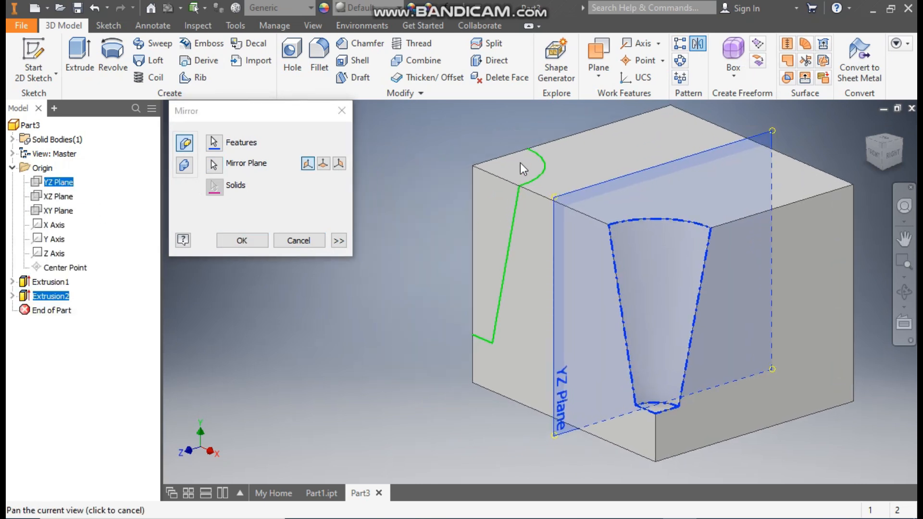
left_click(233, 246)
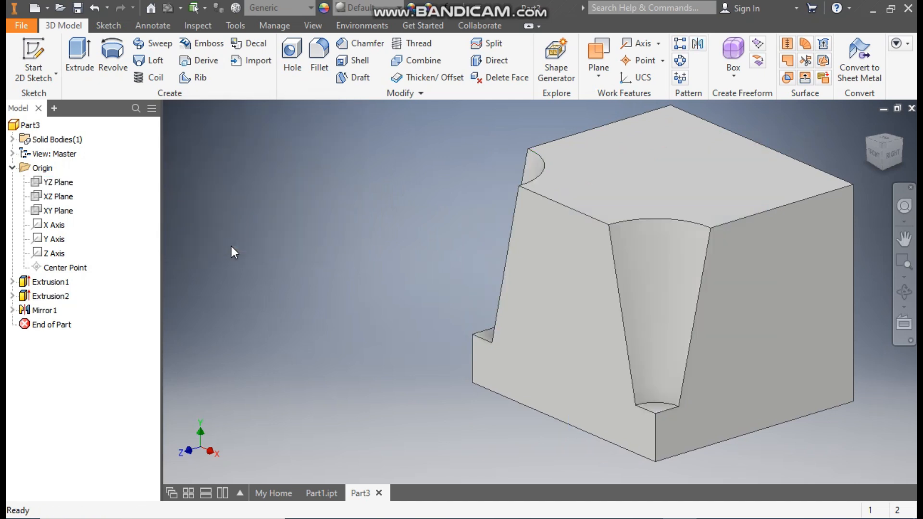
- Mirror the tapered corner cut and its mirrored copy about the XY plane
left_click(699, 44)
left_click(67, 296)
left_click(44, 313)
left_click(212, 167)
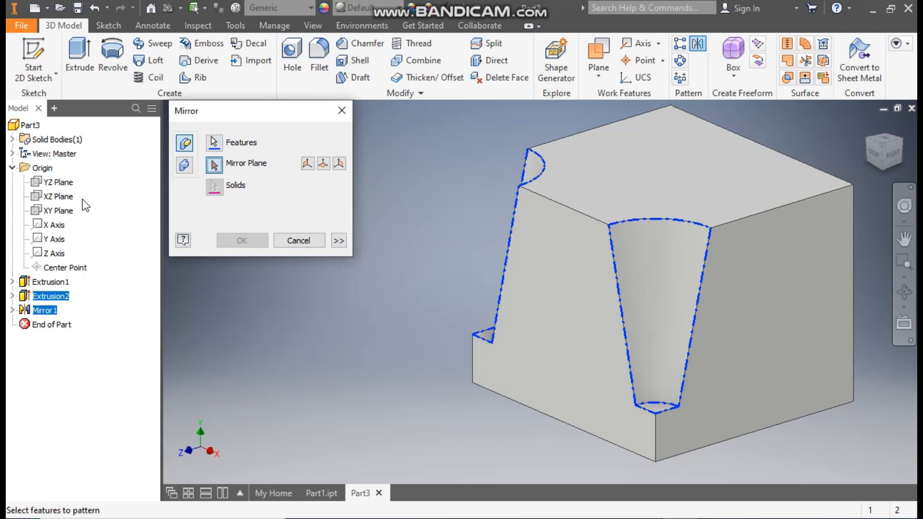
left_click(62, 214)
left_click(243, 240)
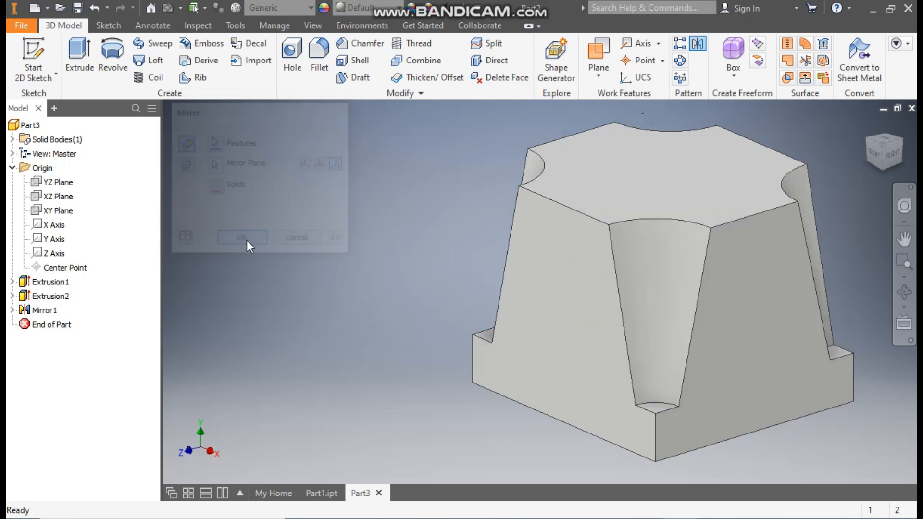
- Start a new sketch on the XY plane
middle_click_drag(839, 164, 726, 189)
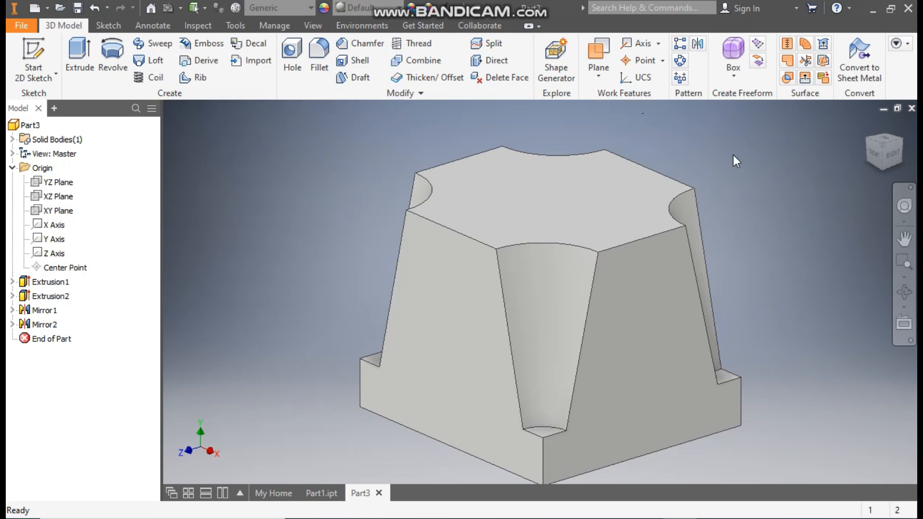
left_click(61, 212)
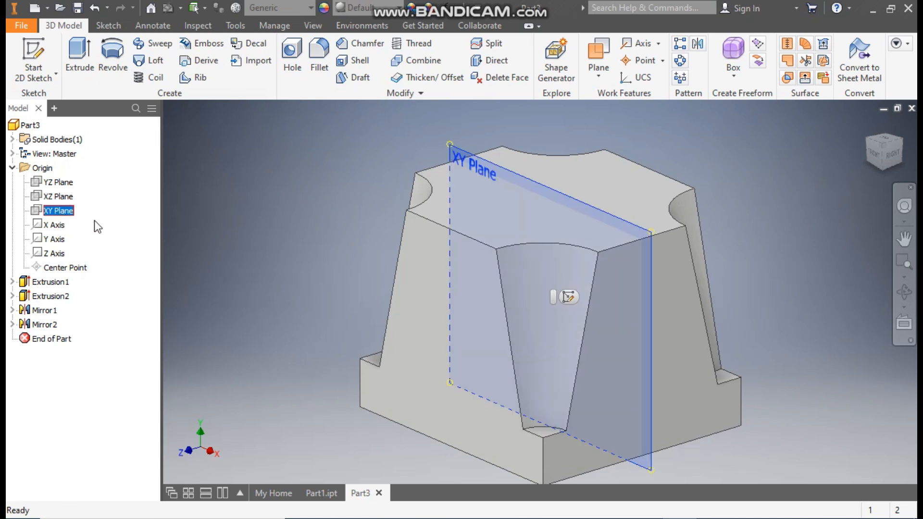
left_click(569, 297)
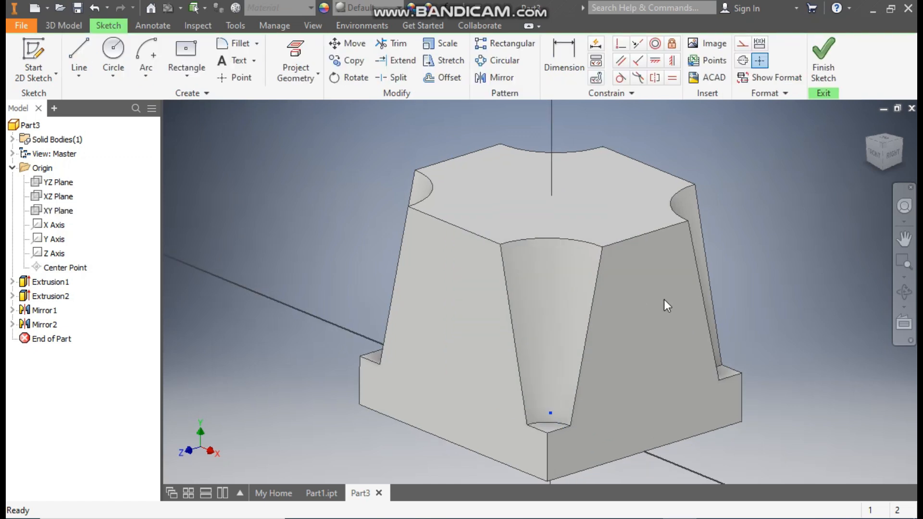
mouse_move(806, 273)
middle_mouse_down()
mouse_move(748, 382)
mouse_move(711, 388)
mouse_move(763, 399)
middle_mouse_up()
scroll(750, 381, "up", 3)
scroll(722, 393, "down", 3)
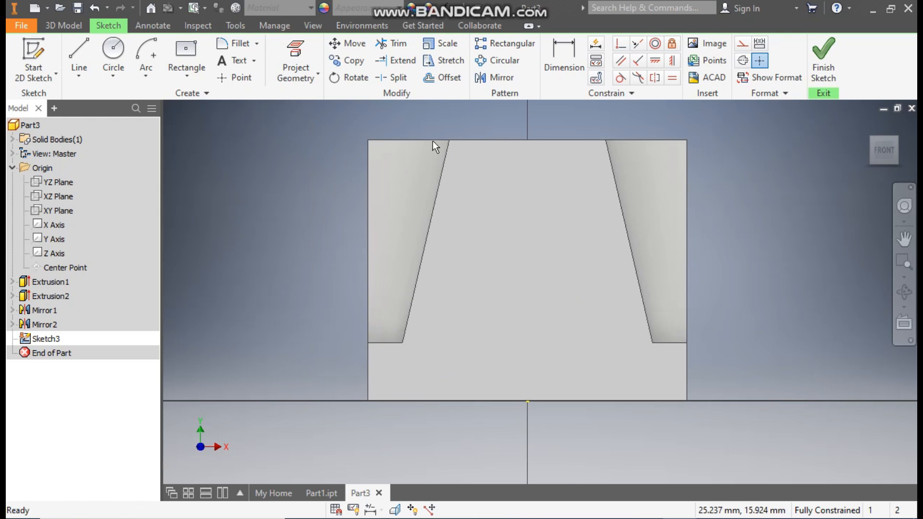
- Change the model's visual style to Wireframe and return to the sketching tools
left_click(313, 26)
left_click(165, 77)
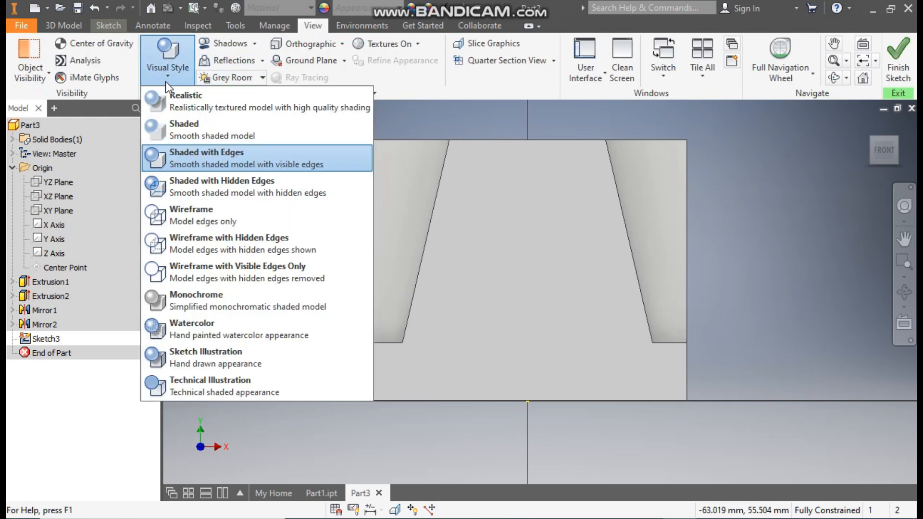
left_click(202, 210)
middle_click_drag(779, 369, 750, 361)
scroll(749, 361, "down", 1)
left_click(108, 26)
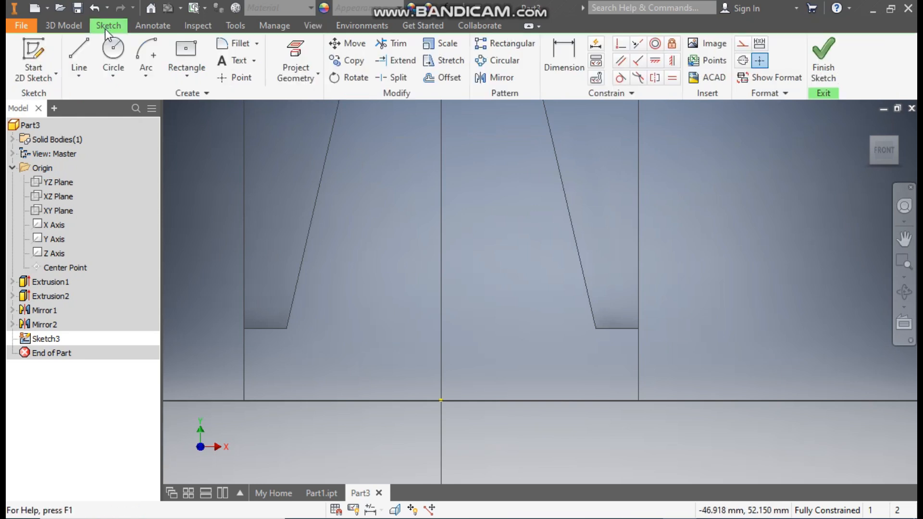
- Sketch a closed right triangle in the block's lower right corner, about 15 mm tall and 6 mm wide
left_click(79, 52)
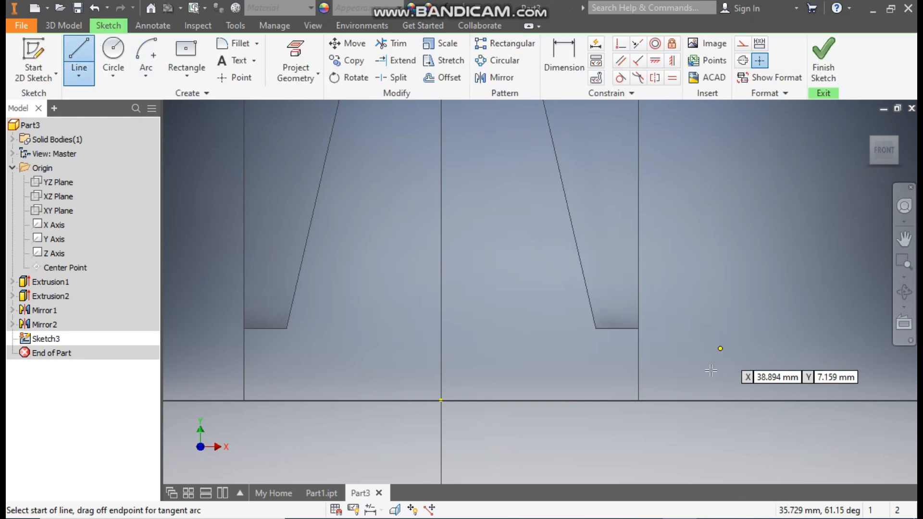
left_click(638, 400)
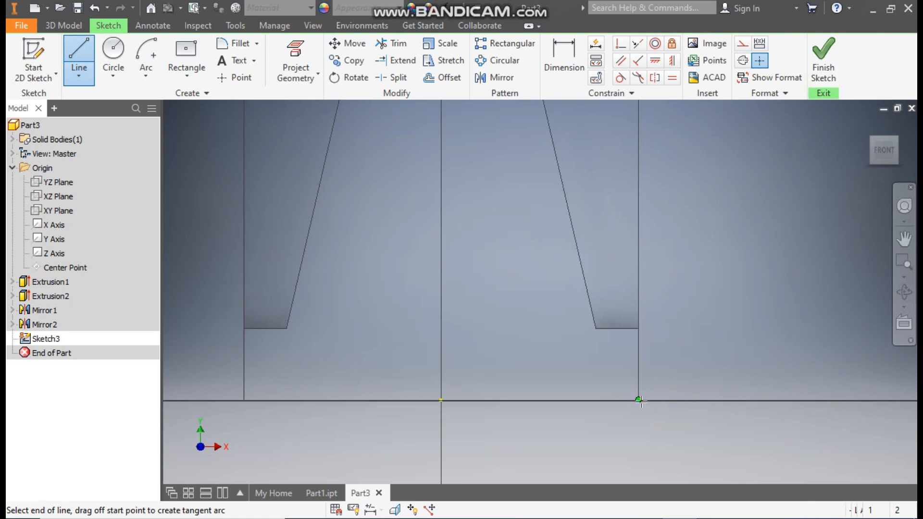
double_click(639, 291)
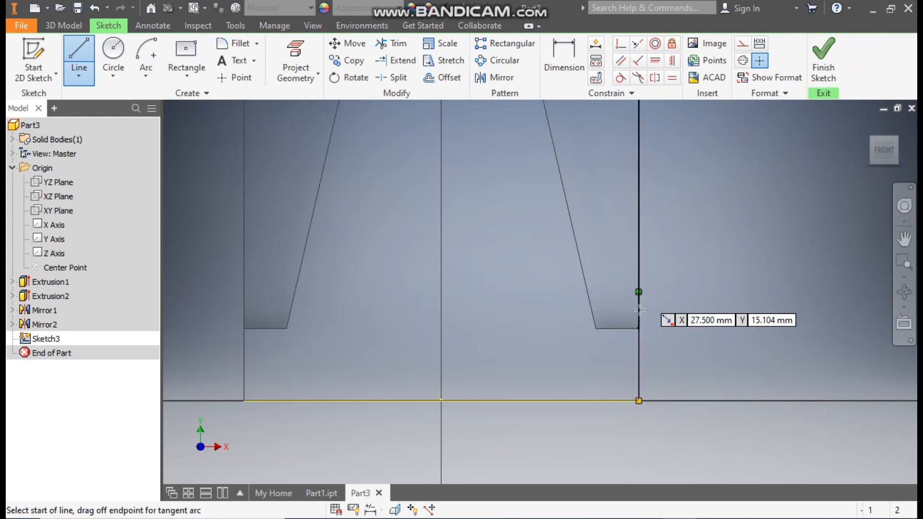
left_click(639, 294)
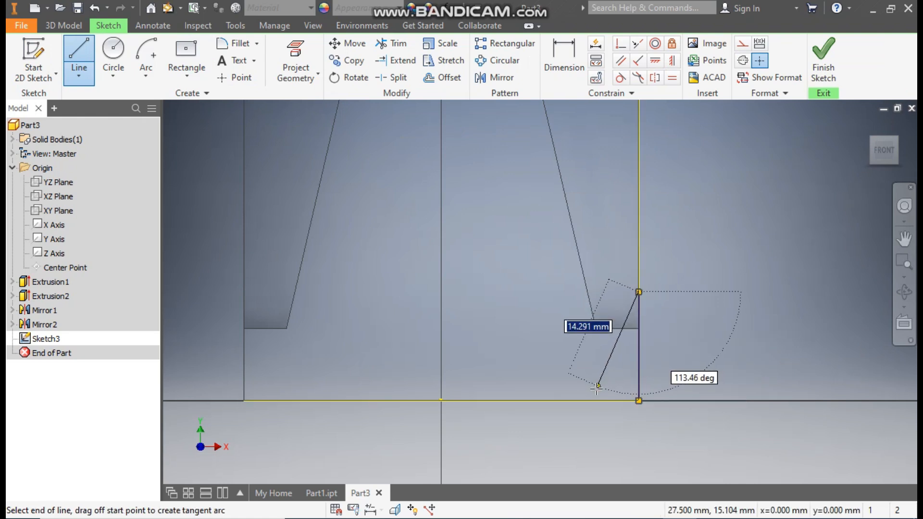
left_click(596, 401)
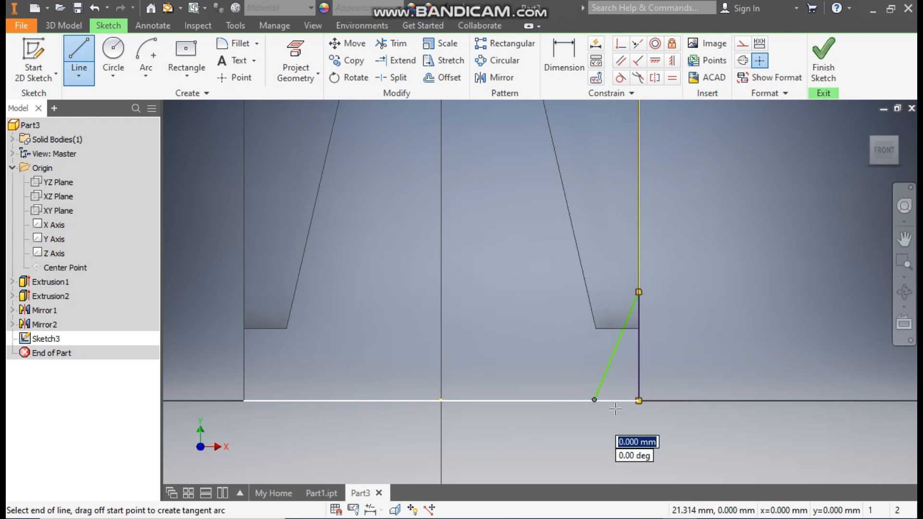
double_click(638, 400)
- Dimension the triangle's base width along the block's bottom edge to 4 mm
left_click(565, 67)
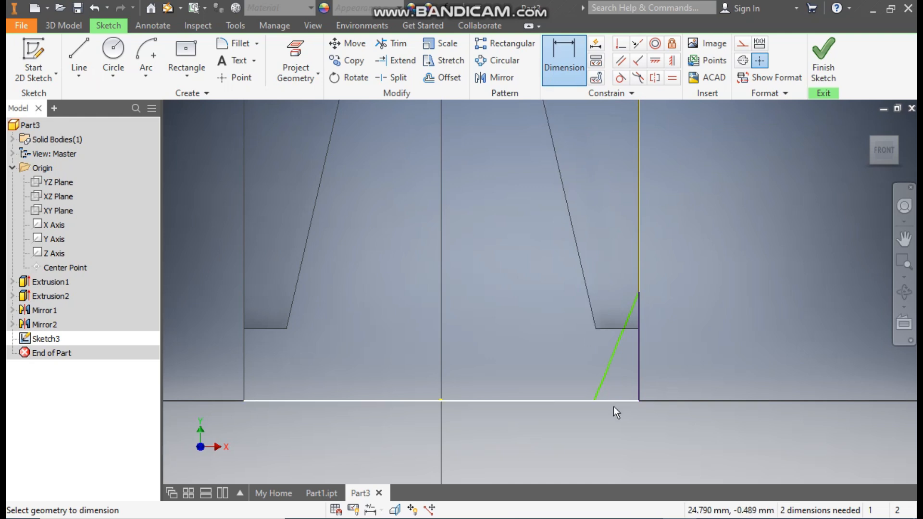
left_click(594, 400)
left_click(638, 374)
left_click(628, 430)
type("4")
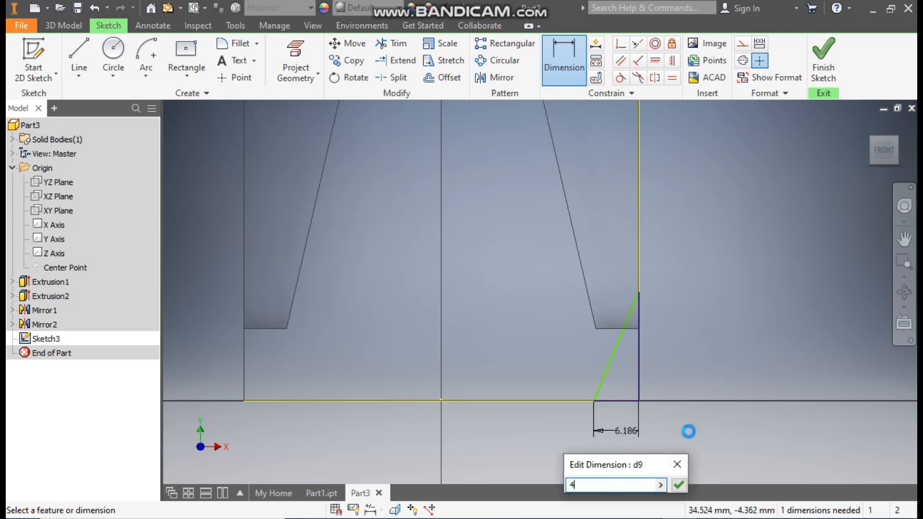
key("Return")
- Dimension the triangle's height to 15 mm
left_click(619, 366)
left_click(555, 365)
type("15")
key("Return")
left_click(555, 364)
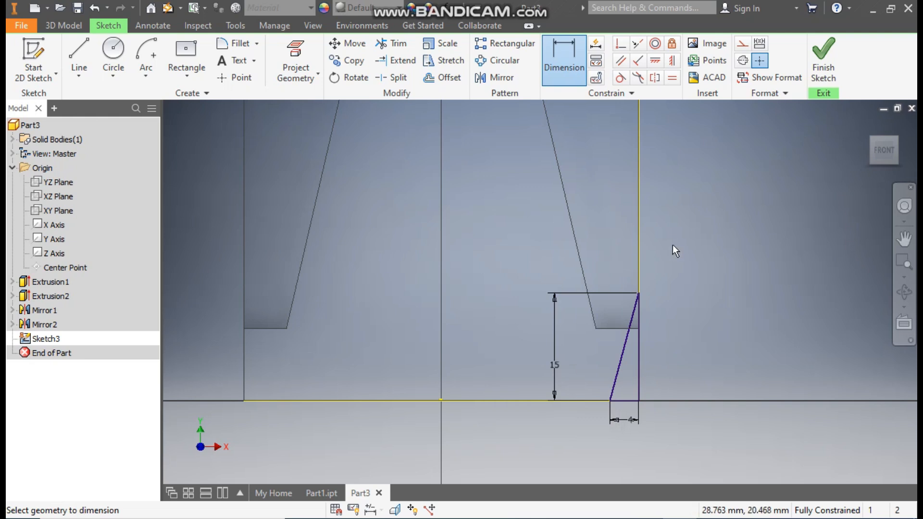
- Draw a two-point rectangle inward from the block's upper right corner, about 10 mm wide and 11 mm high
scroll(663, 283, "up", 2)
mouse_move(676, 244)
middle_mouse_down()
mouse_move(663, 282)
mouse_move(632, 311)
mouse_move(649, 274)
middle_mouse_up()
scroll(663, 279, "down", 1)
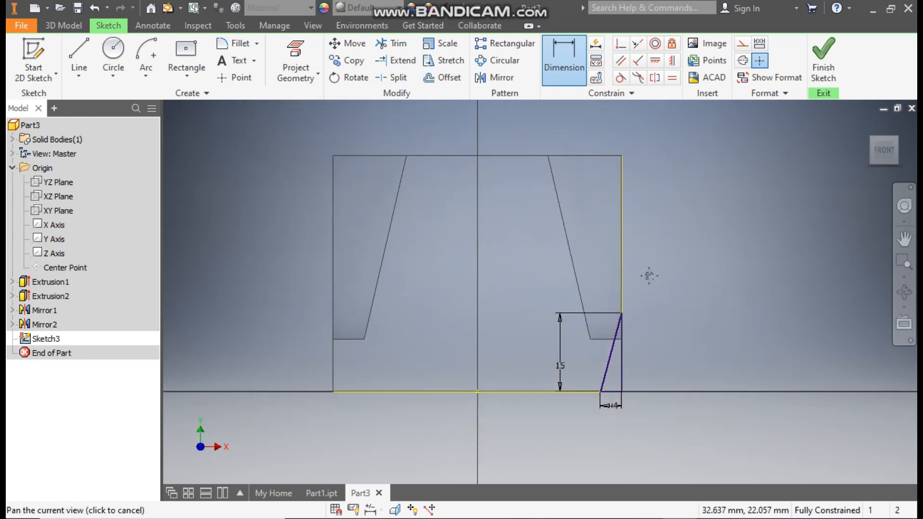
left_click(185, 75)
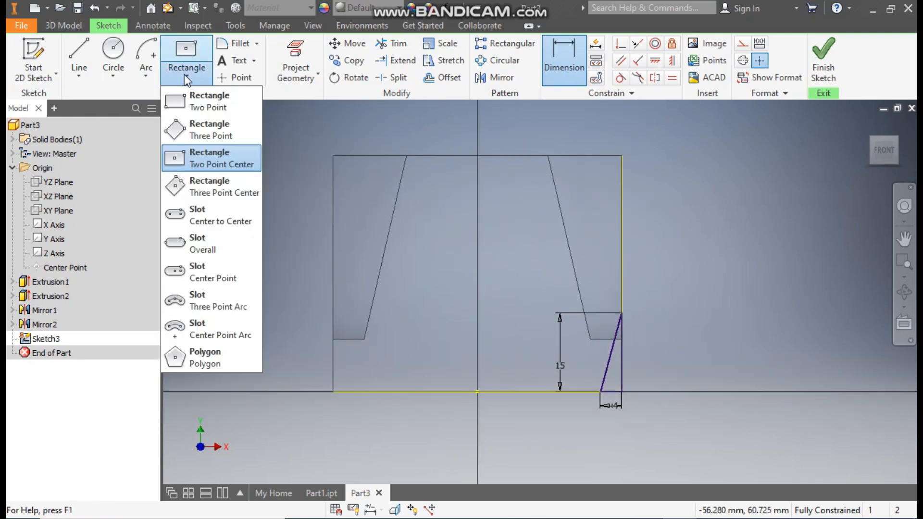
left_click(199, 99)
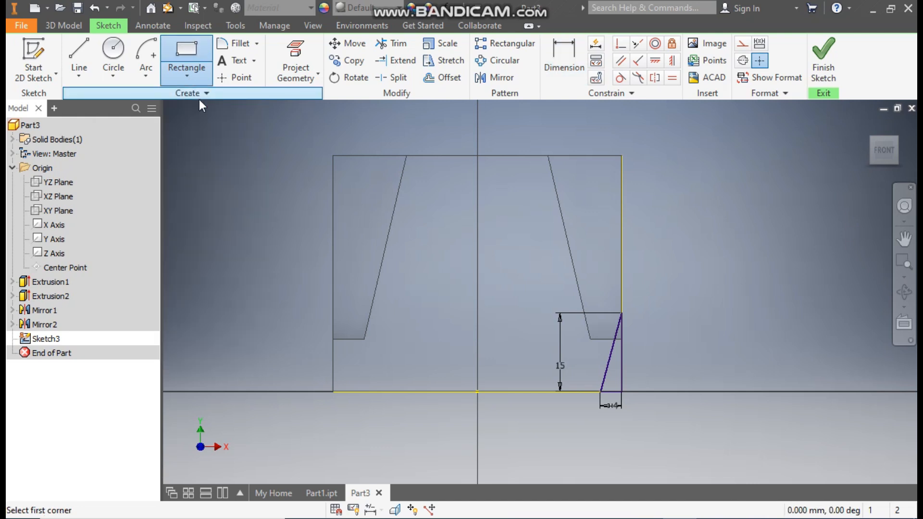
left_click(621, 155)
left_click(570, 212)
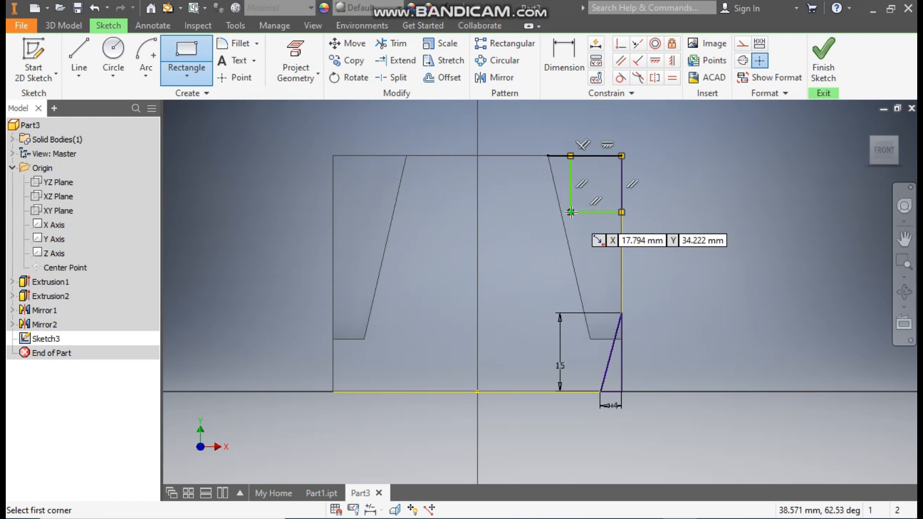
- Dimension the height of the rectangle in the block's upper right corner to 15 mm
left_click(567, 59)
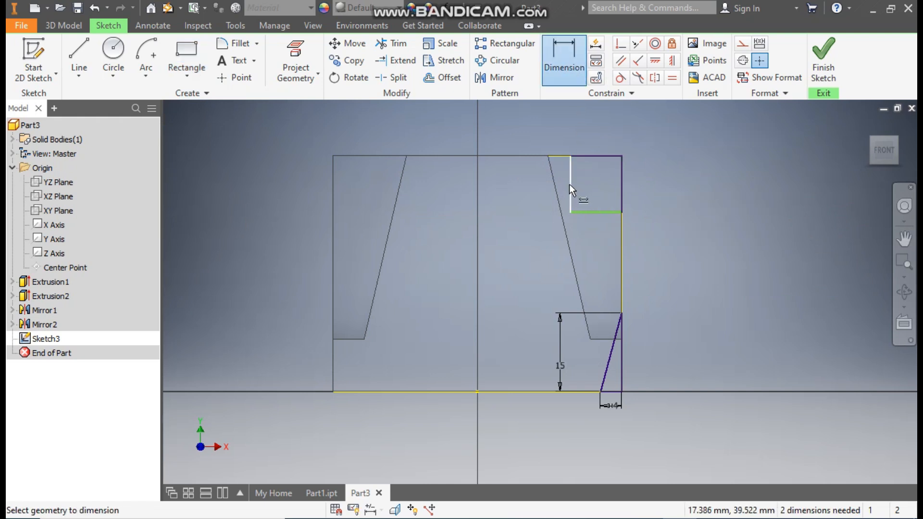
left_click(594, 212)
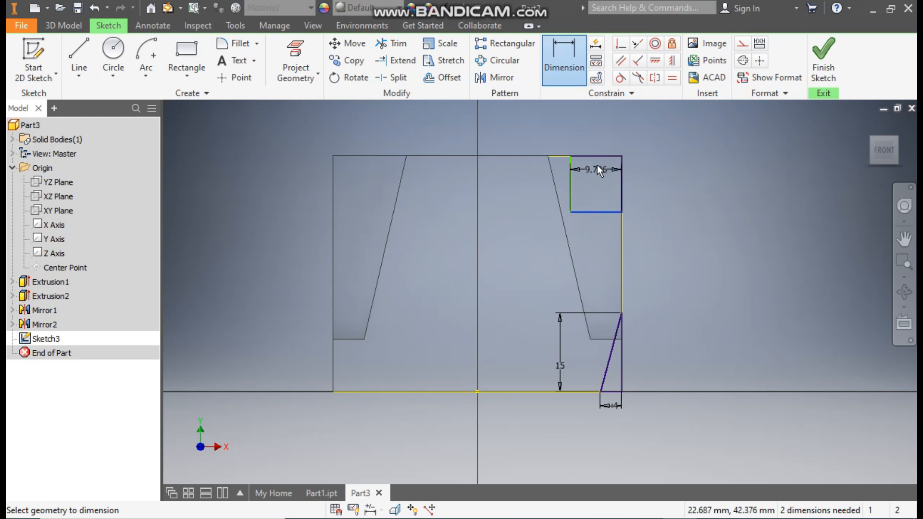
left_click(597, 156)
left_click(662, 198)
type("15")
key("Return")
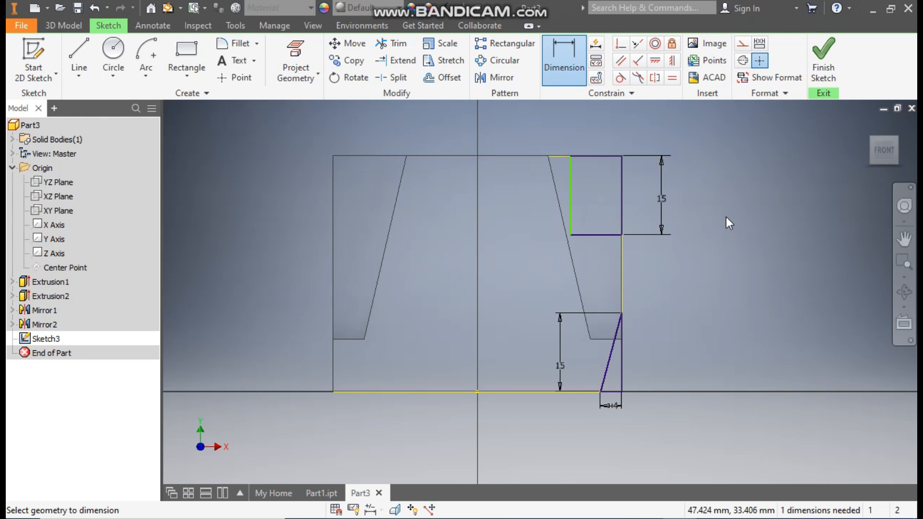
- Draw a vertical line from the origin up to the block's top edge and convert it to construction geometry
key("l")
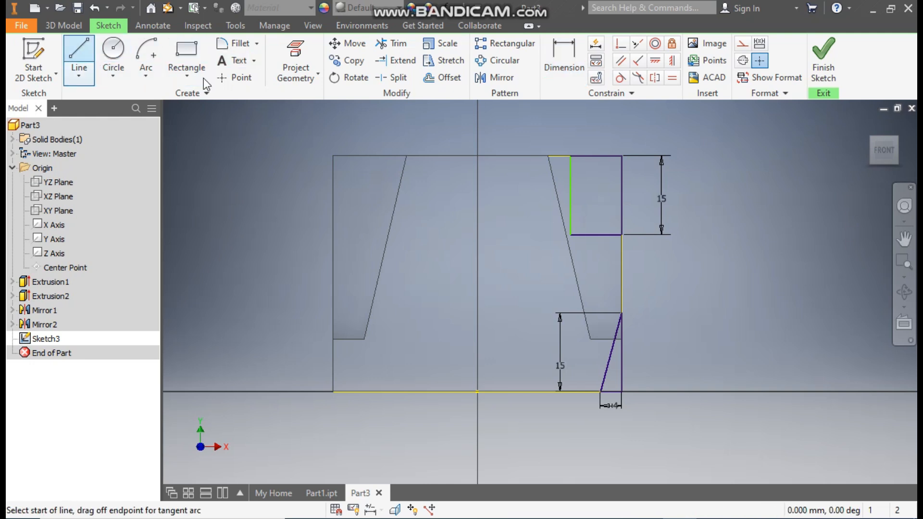
left_click(478, 392)
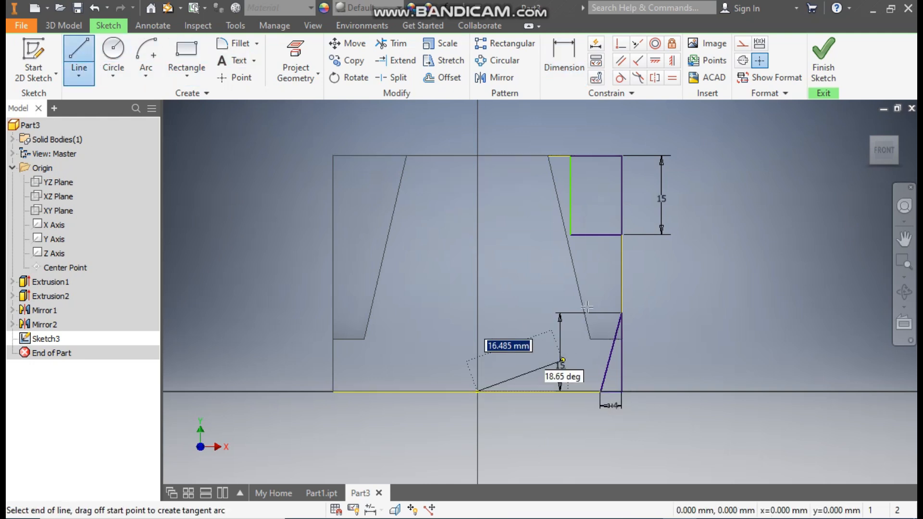
left_click(478, 155)
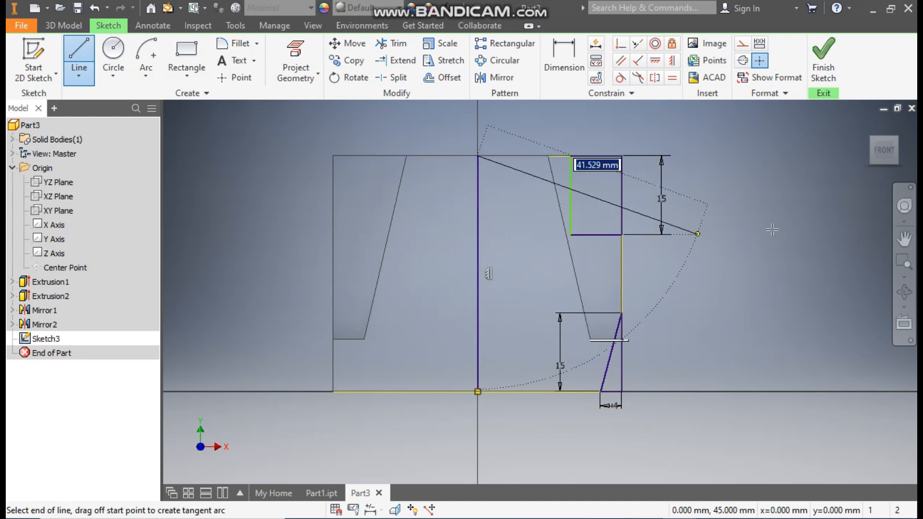
key("Escape")
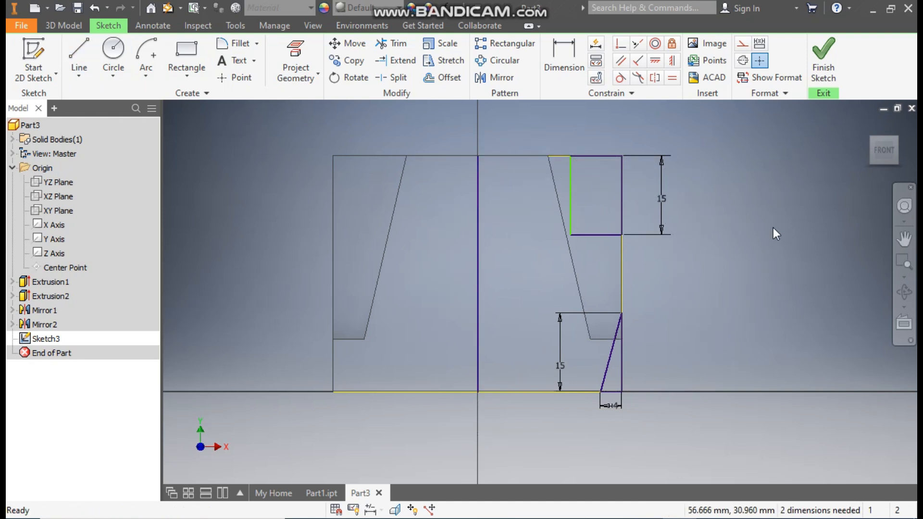
left_click(477, 218)
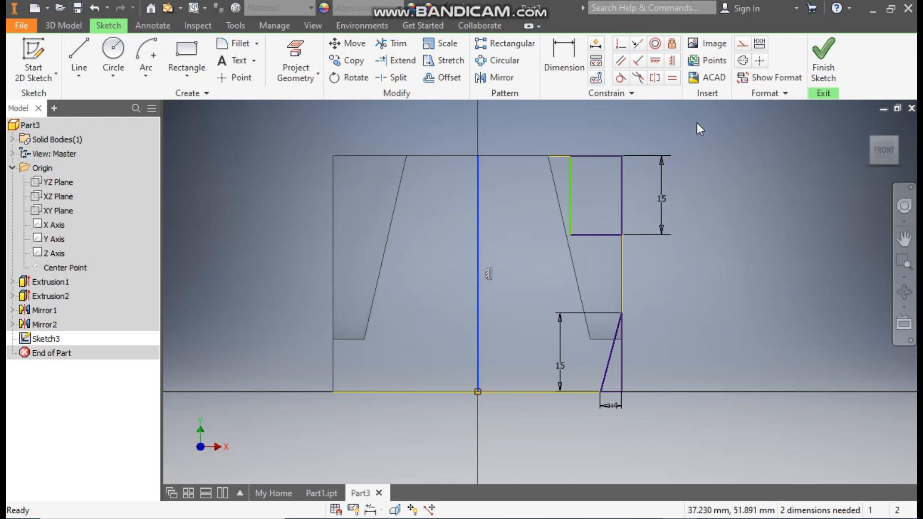
left_click(743, 44)
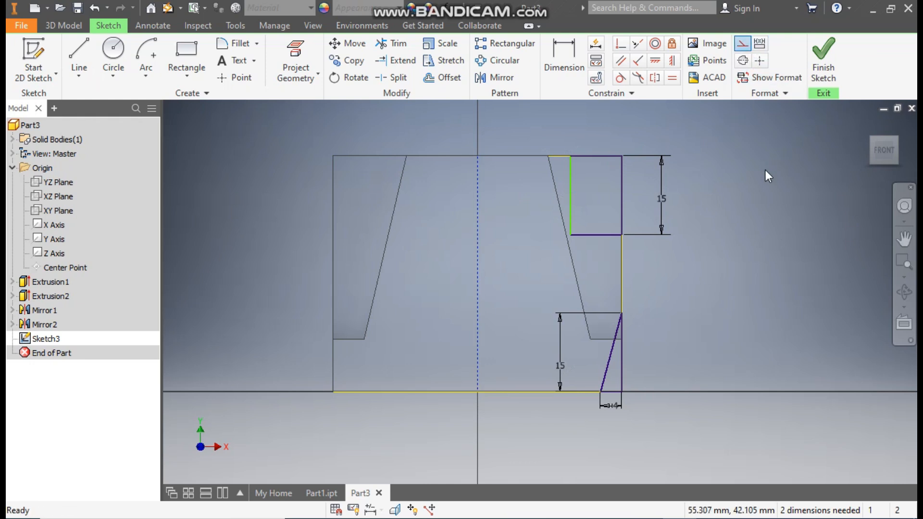
- Dimension the distance from the vertical construction line to the rectangle's inner side as 15 mm
left_click(566, 56)
left_click(571, 164)
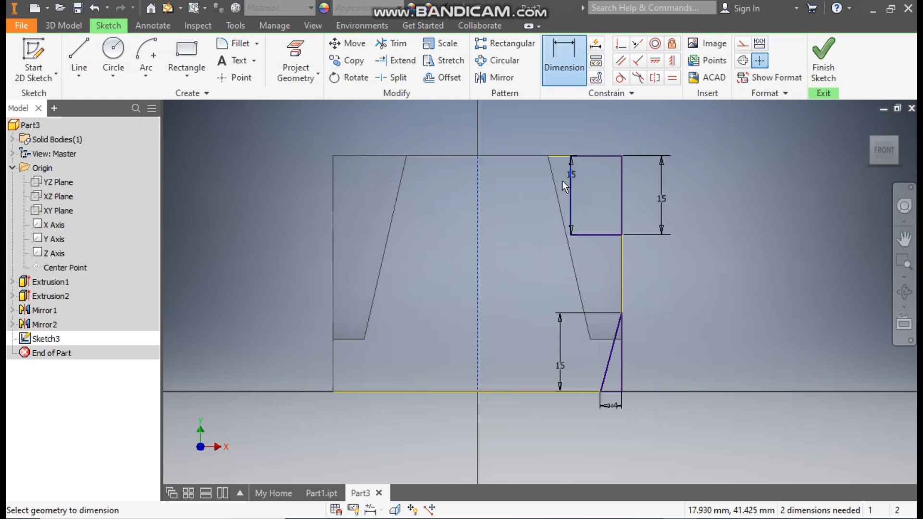
left_click(478, 212)
left_click(513, 201)
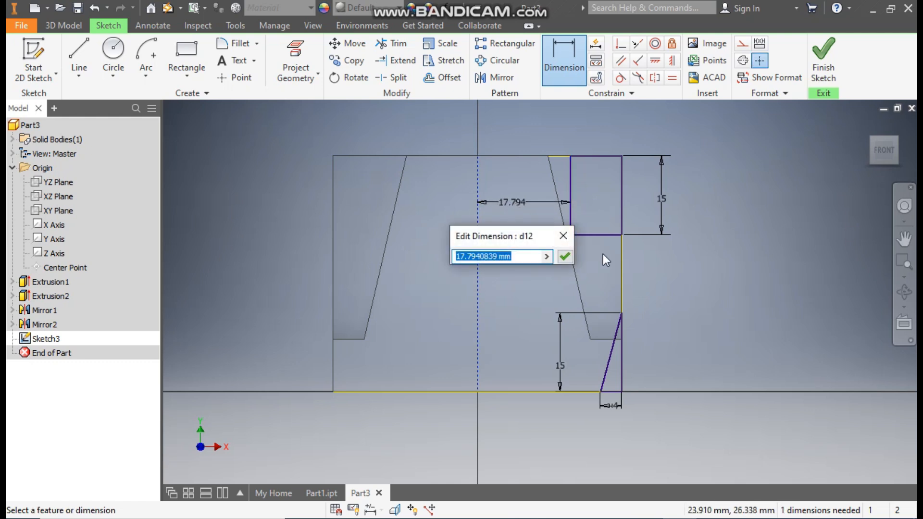
type("15")
key("Return")
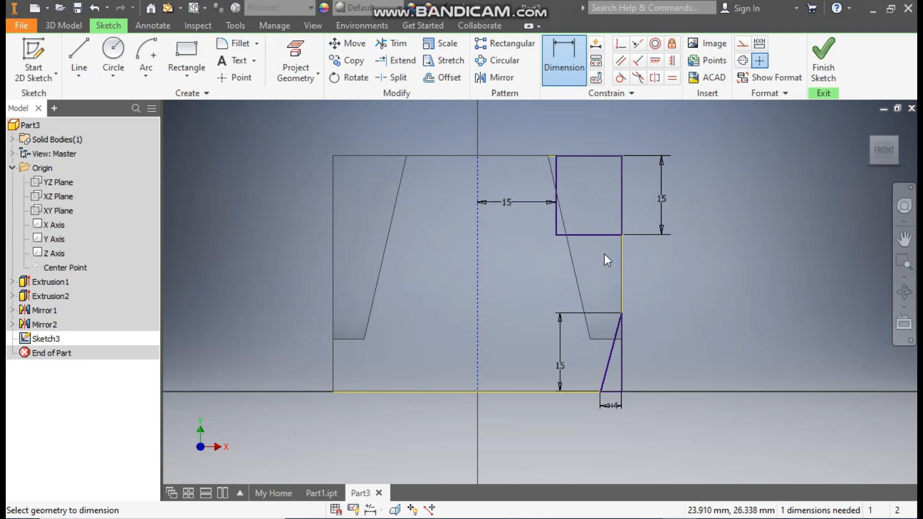
- Finish the sketch and extrude the rectangle and triangle as a symmetric cut with a distance of 6 mm
left_click(824, 59)
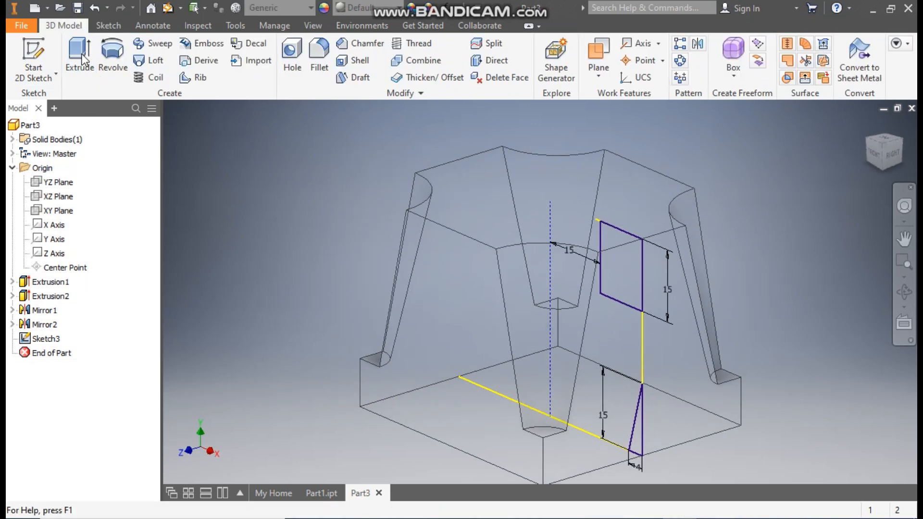
left_click(80, 57)
mouse_move(769, 186)
left_mouse_down()
mouse_move(692, 303)
mouse_move(469, 492)
left_mouse_up()
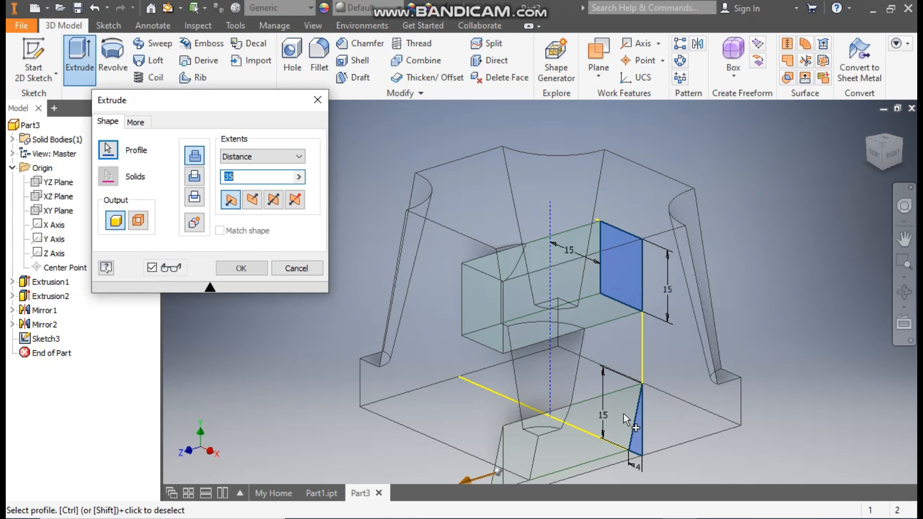
left_click(274, 201)
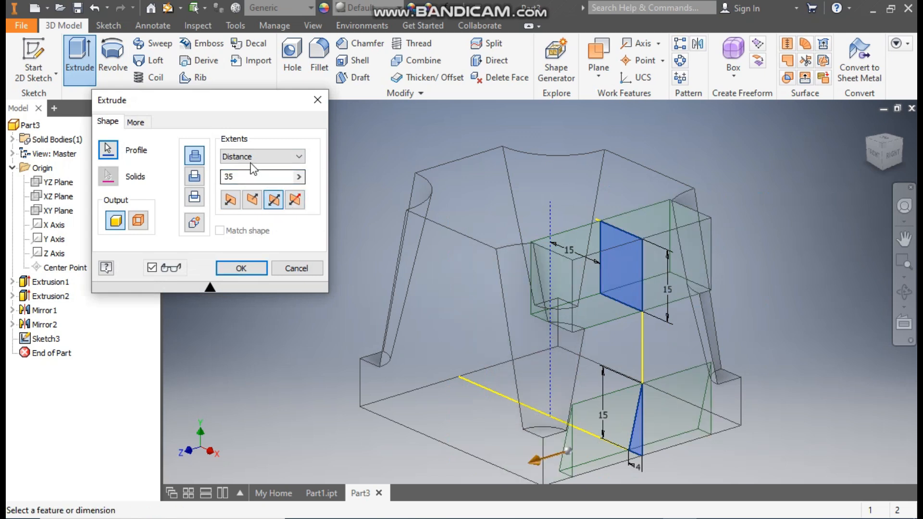
left_click(200, 177)
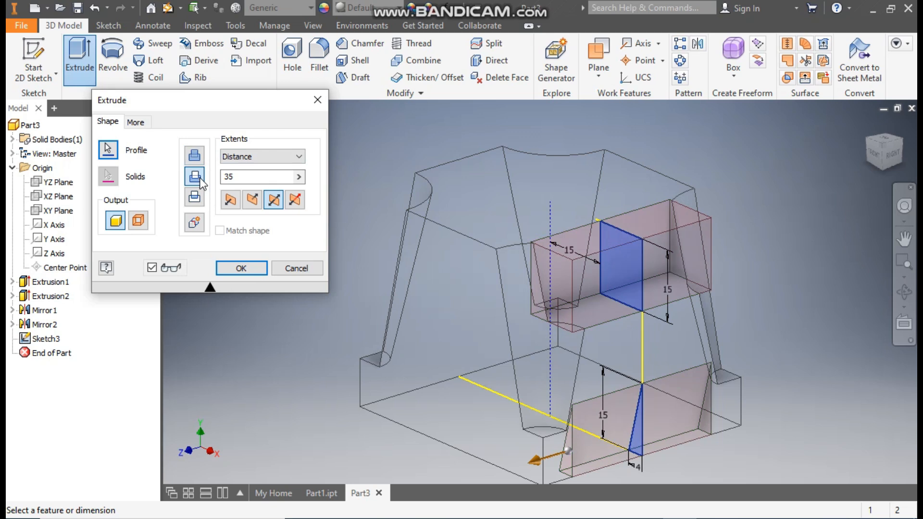
left_click_drag(253, 177, 219, 181)
type("6")
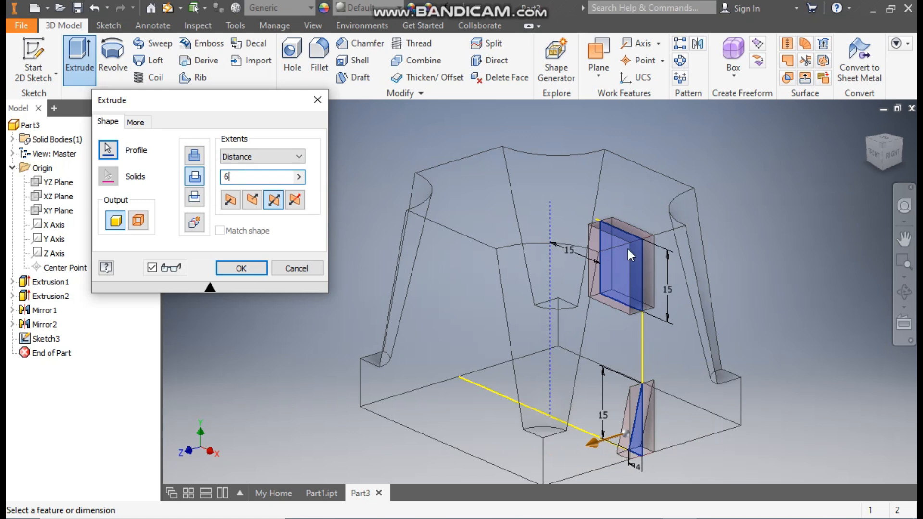
left_click(258, 267)
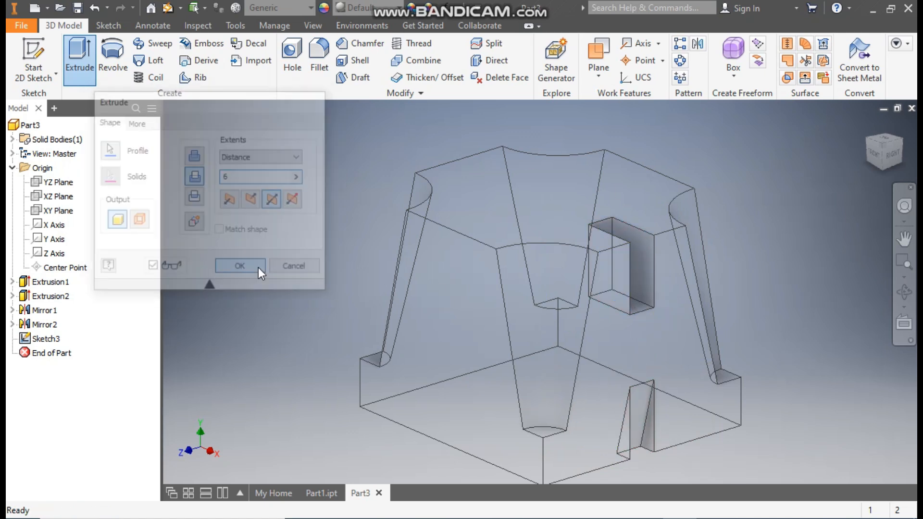
- Set the model's visual style to Shaded with Edges
left_click(319, 28)
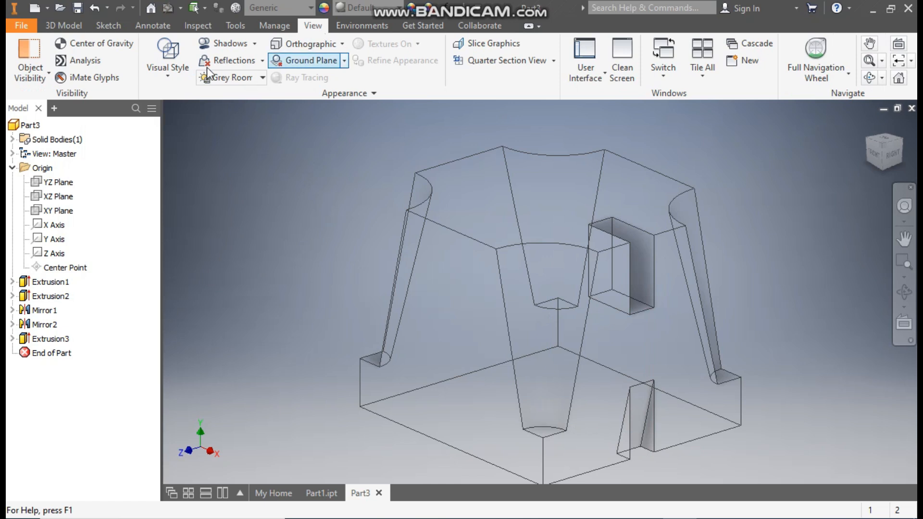
left_click(163, 77)
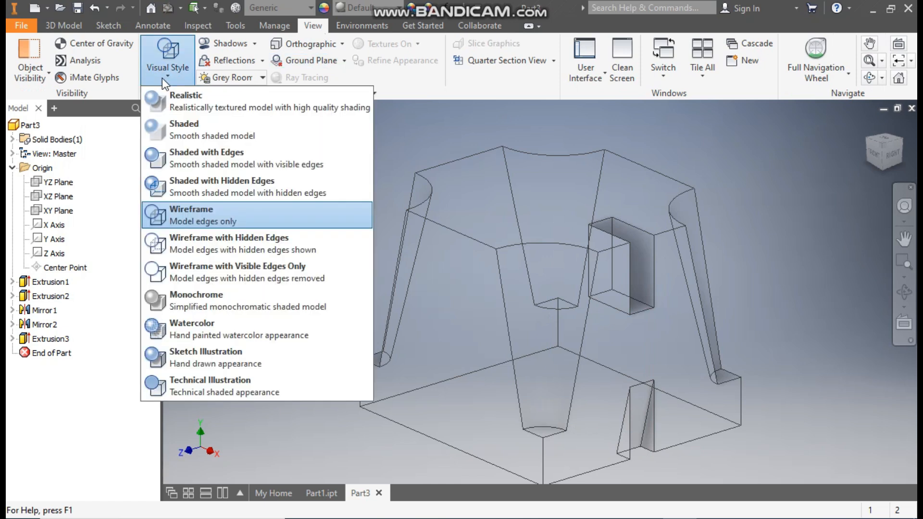
left_click(196, 157)
middle_click_drag(699, 160, 657, 144)
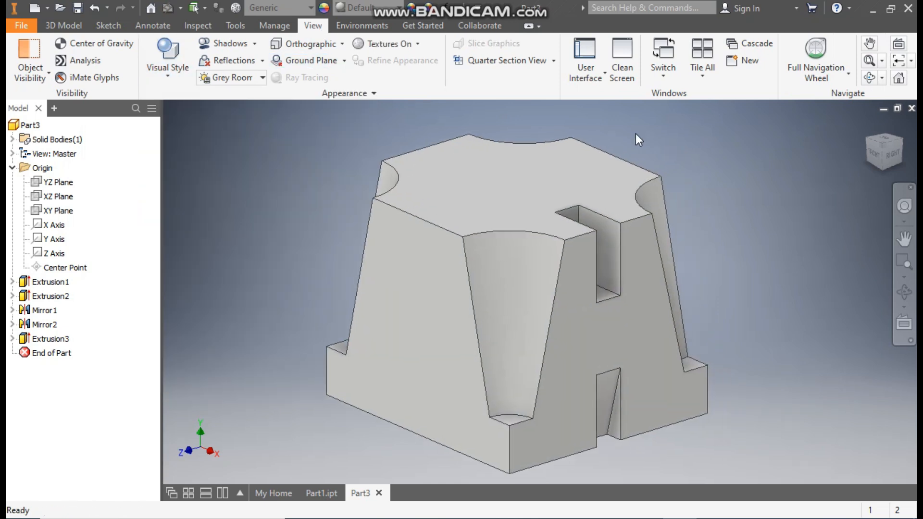
- Mirror Extrusion3, the slot and triangular notch cut, about the YZ Plane
left_click(85, 27)
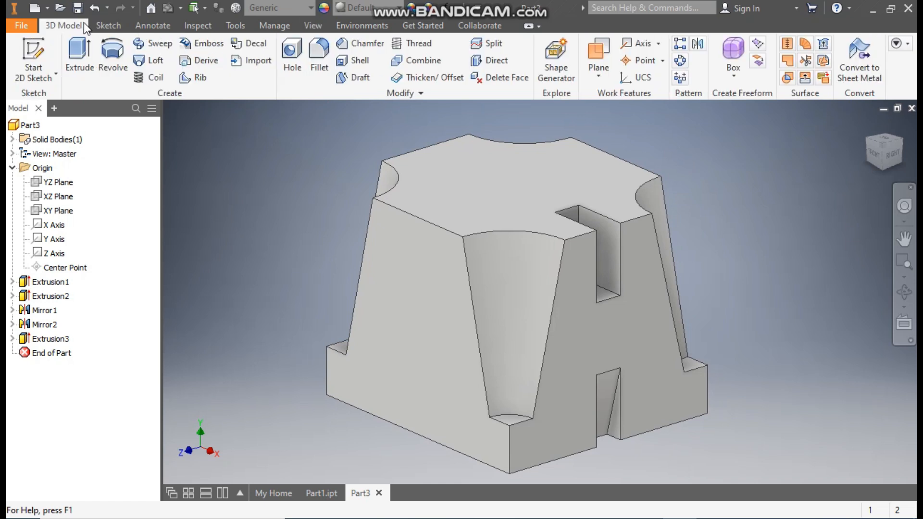
left_click(699, 44)
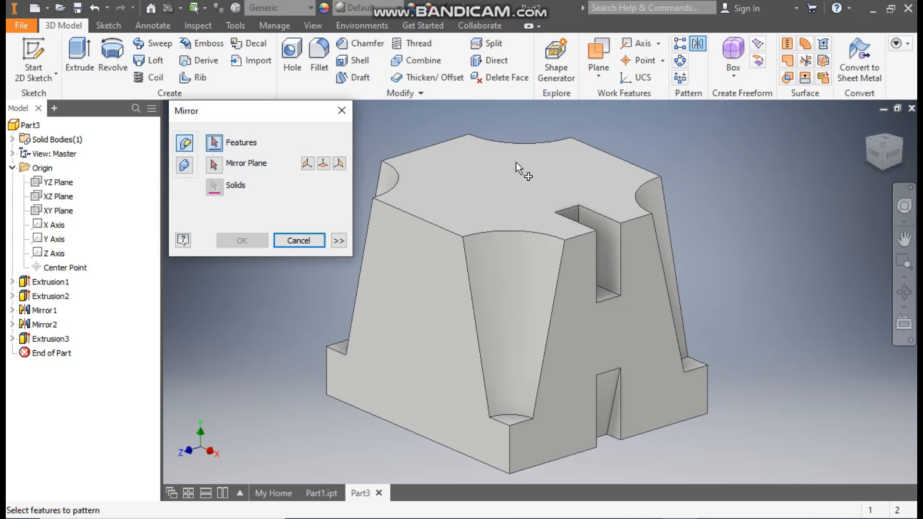
left_click(51, 339)
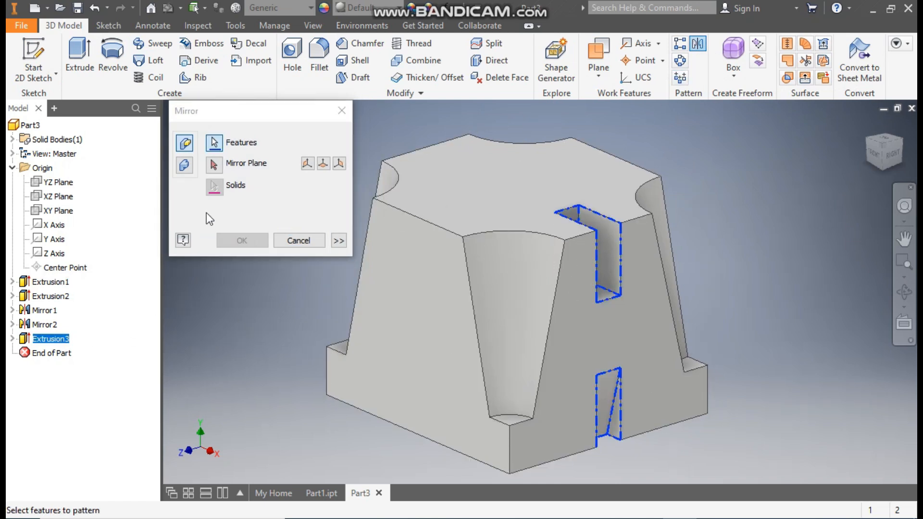
left_click(214, 166)
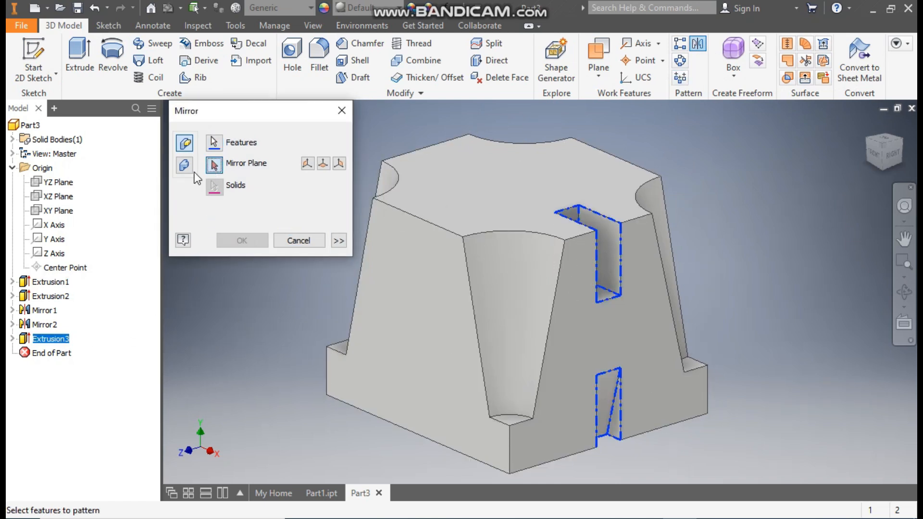
left_click(57, 185)
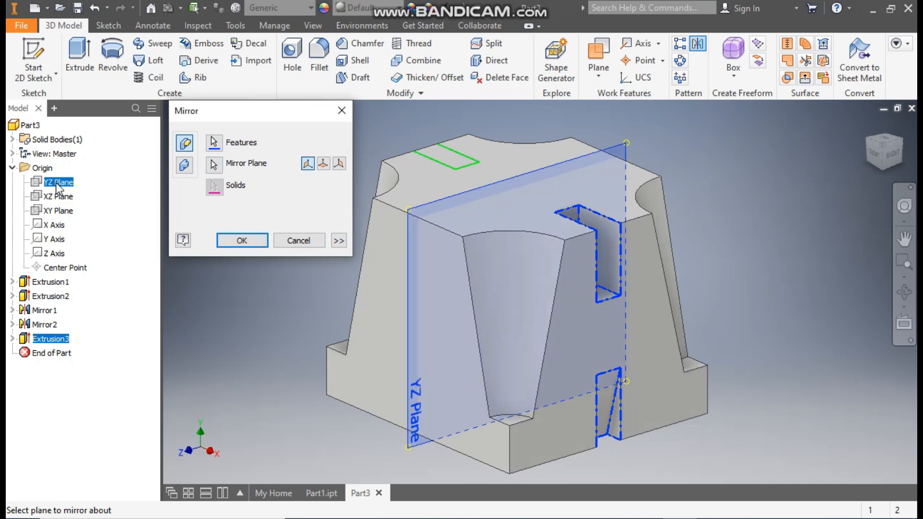
left_click(865, 138)
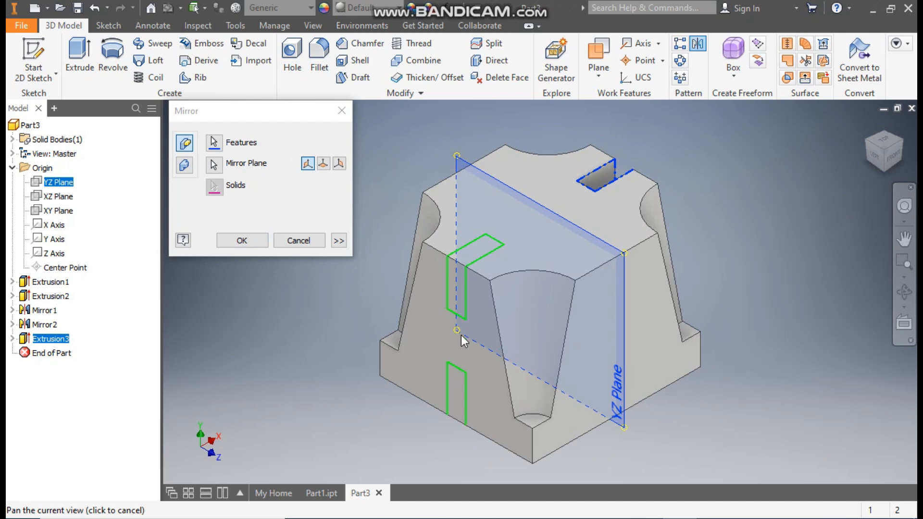
left_click(245, 241)
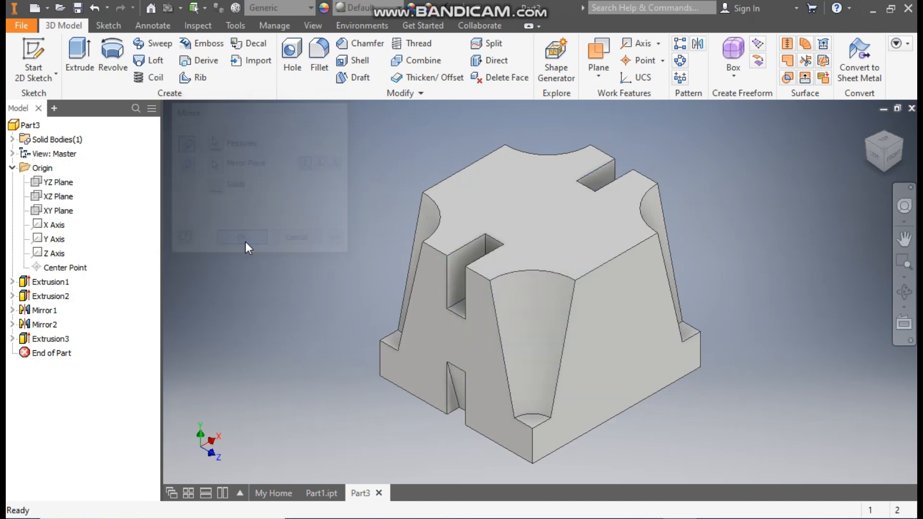
- Start a sketch on the block's front face and draw a two-point rectangle in the lower middle, just above the bottom edge
left_click(881, 140)
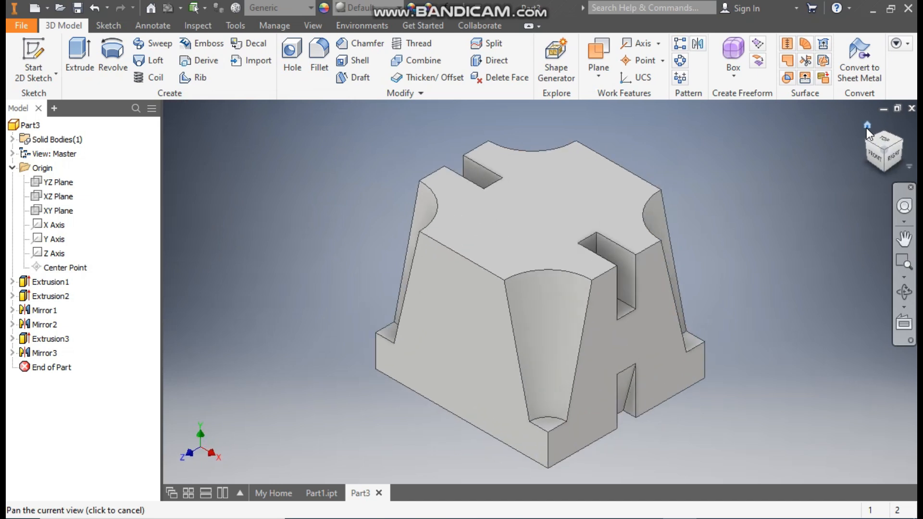
left_click(503, 357)
left_click(604, 345)
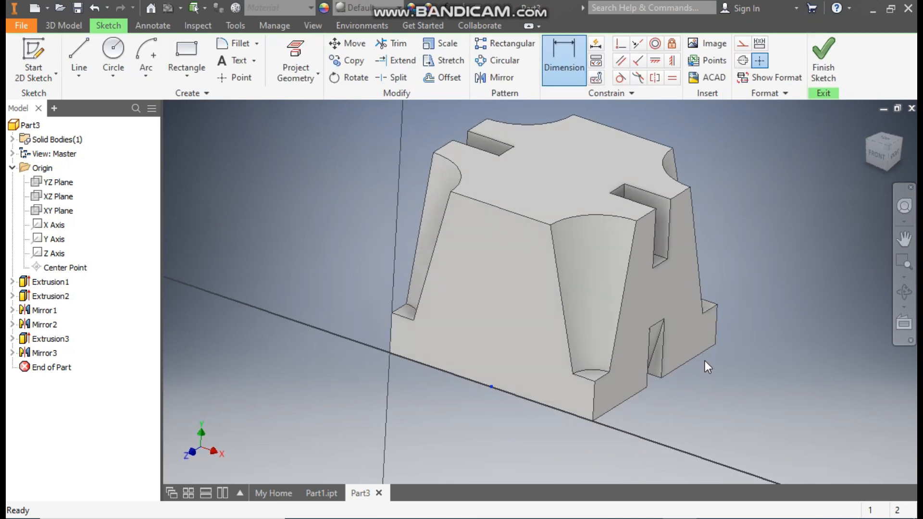
middle_click_drag(708, 235, 701, 276)
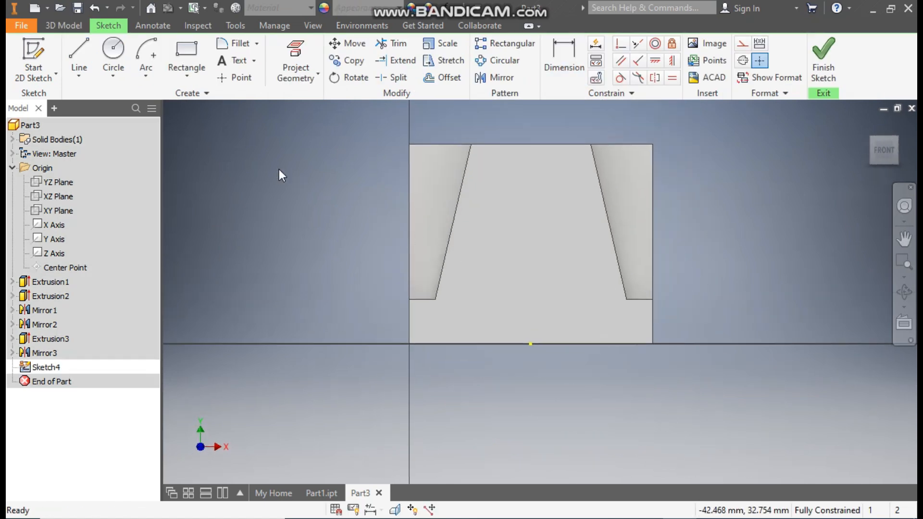
left_click(187, 76)
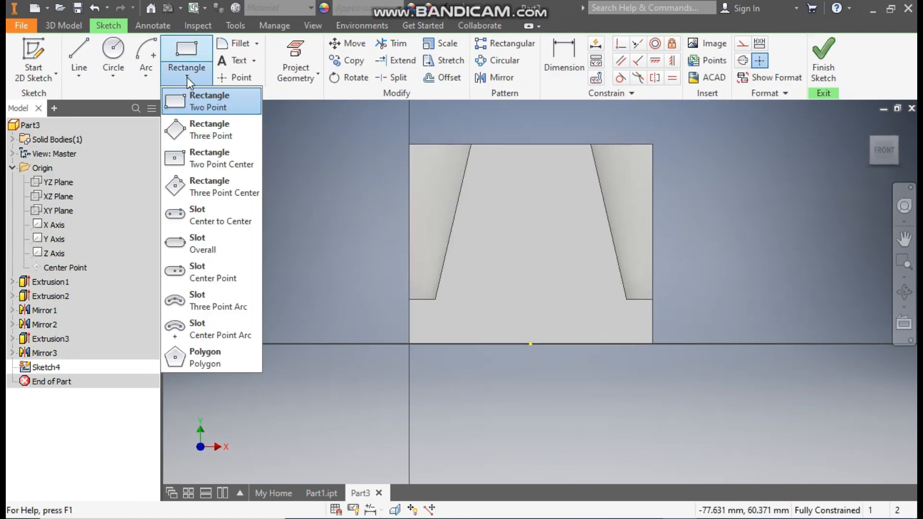
left_click(197, 106)
left_click(491, 230)
left_click(561, 324)
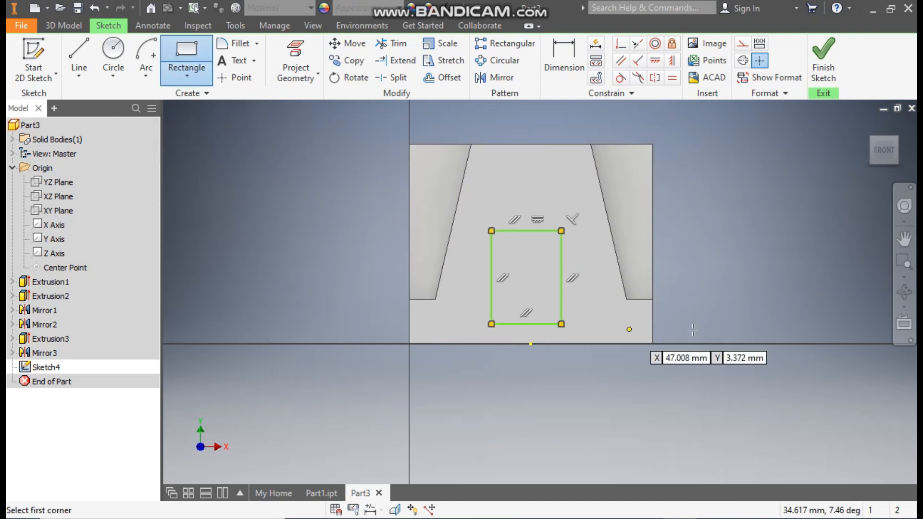
- Constrain the midpoint of the rectangle's bottom edge coincident with the midpoint of the block's bottom edge
left_click(621, 48)
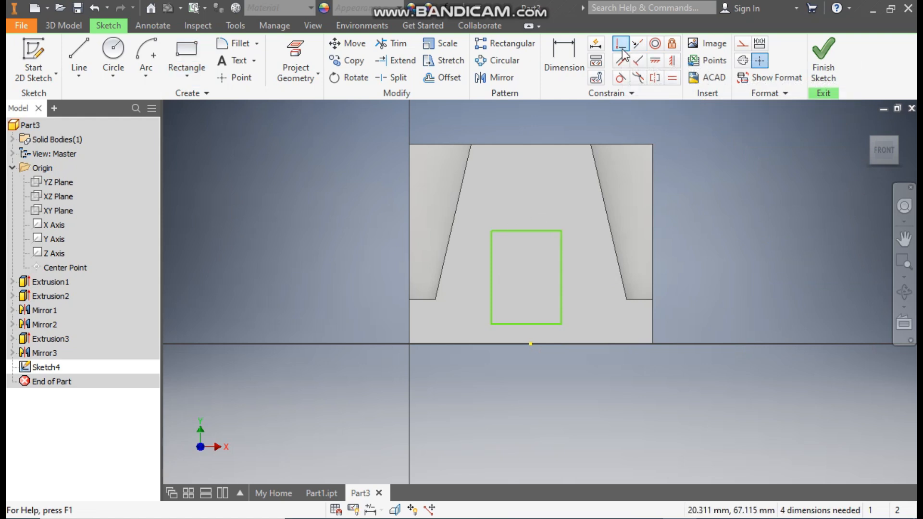
left_click(527, 324)
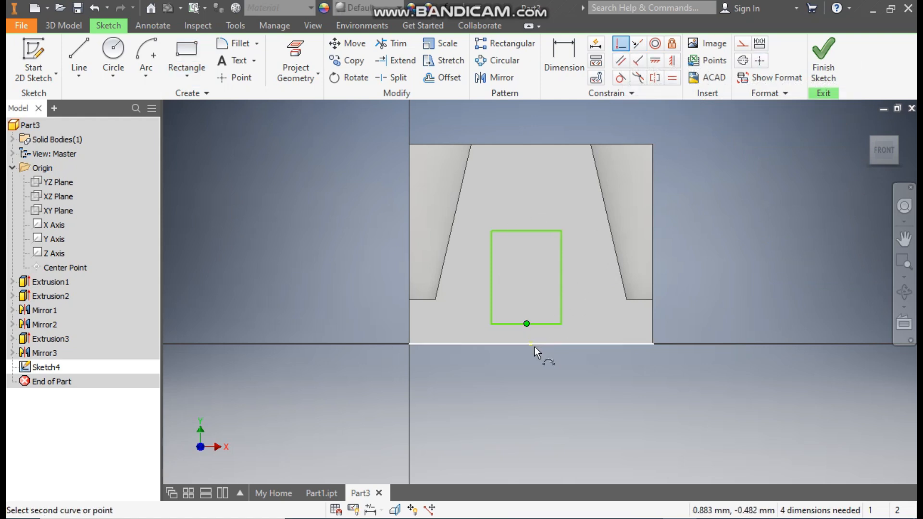
left_click(532, 345)
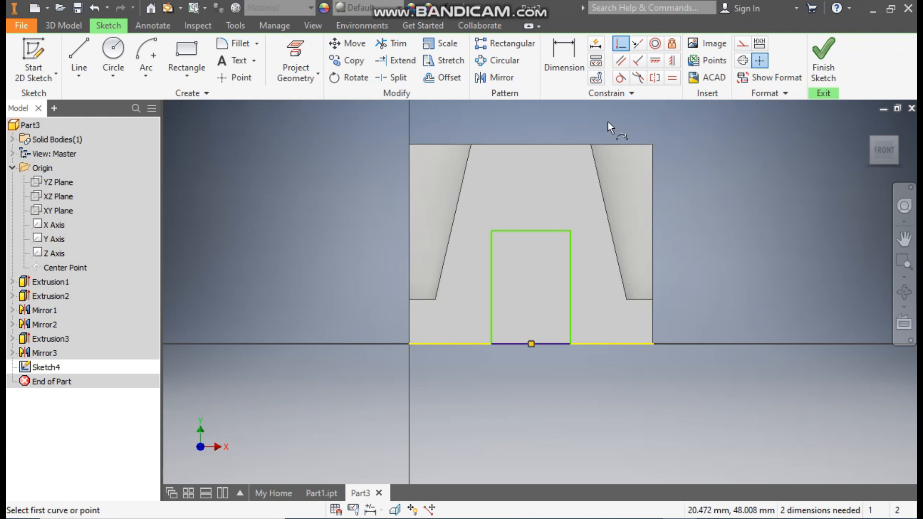
- Dimension the front-face rectangle to 10 mm wide and 20 mm high
left_click(574, 65)
left_click(546, 231)
left_click(535, 206)
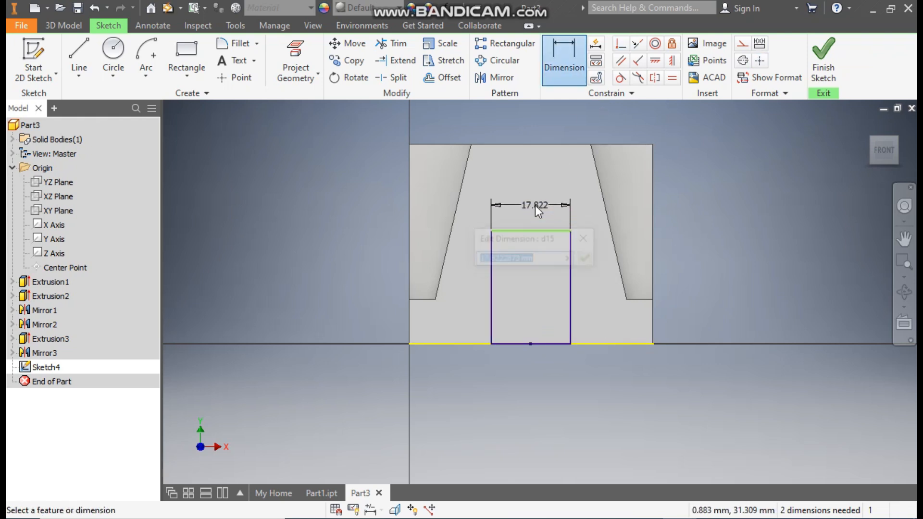
type("10")
key("Return")
left_click(510, 246)
left_click(489, 258)
type("20")
key("Return")
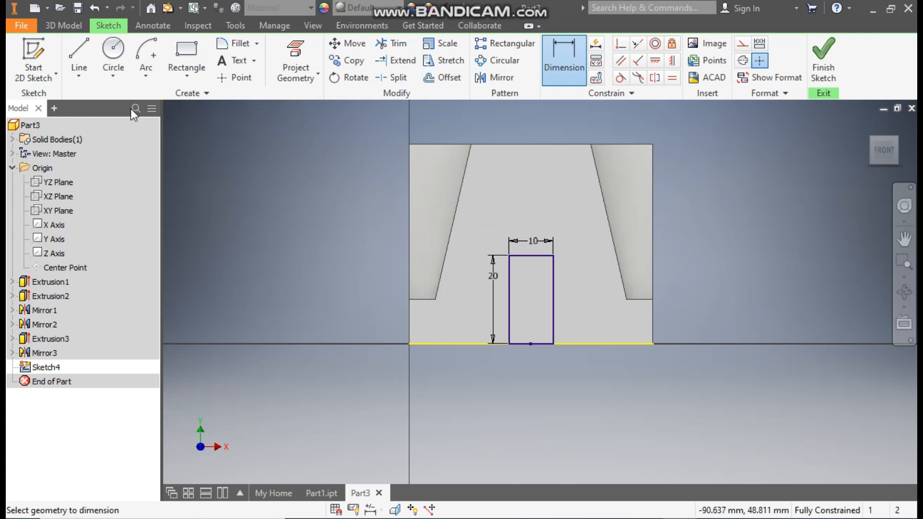
- Draw a three-point arc between the rectangle's top corners, tangent to its vertical sides, and finish the sketch
left_click(145, 73)
left_click(165, 100)
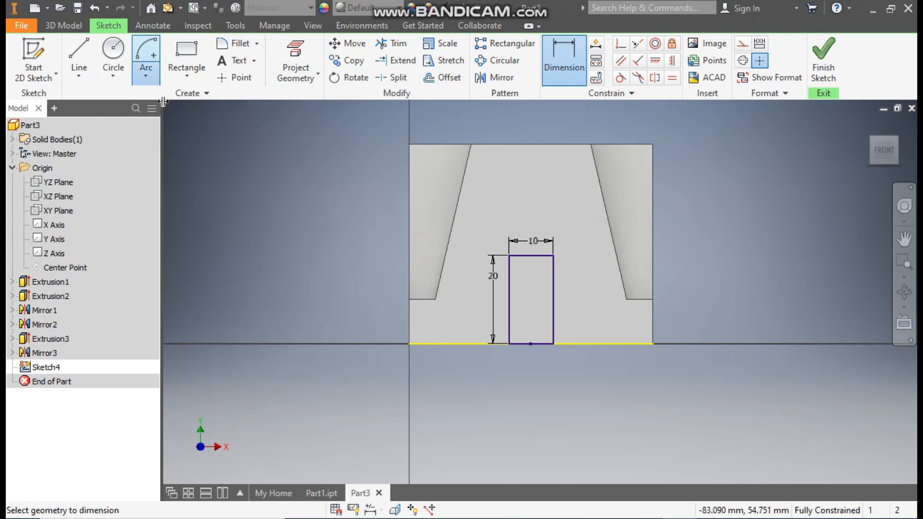
left_click(509, 256)
left_click(553, 256)
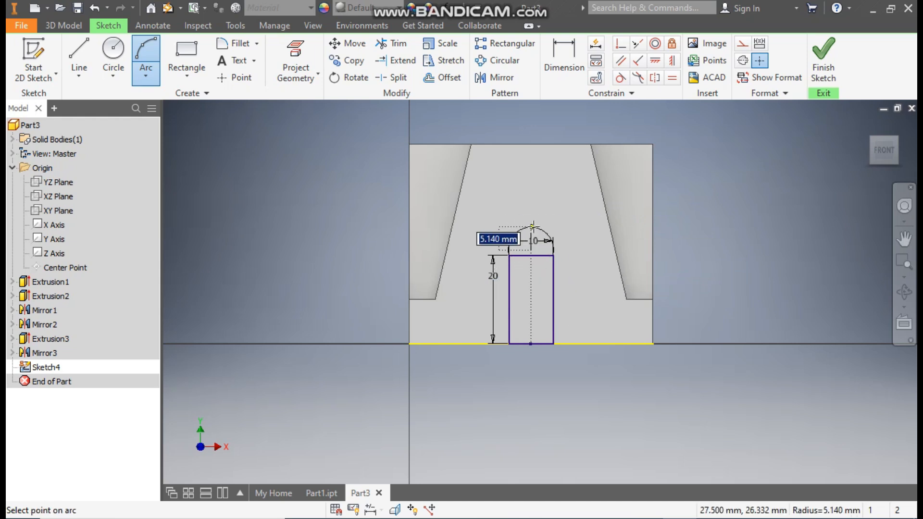
left_click(532, 236)
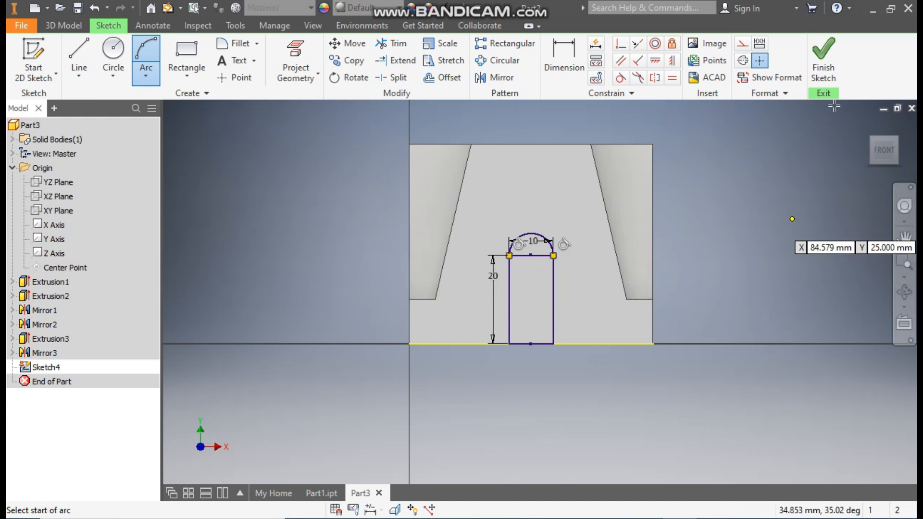
left_click(825, 92)
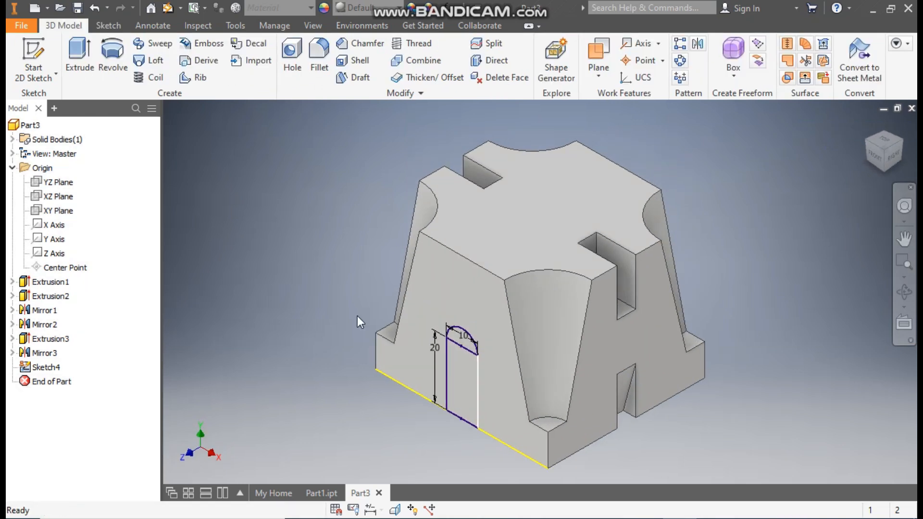
- Extrude the rectangle and the arc region above it as an inward cut with a distance of 8 mm
left_click(85, 69)
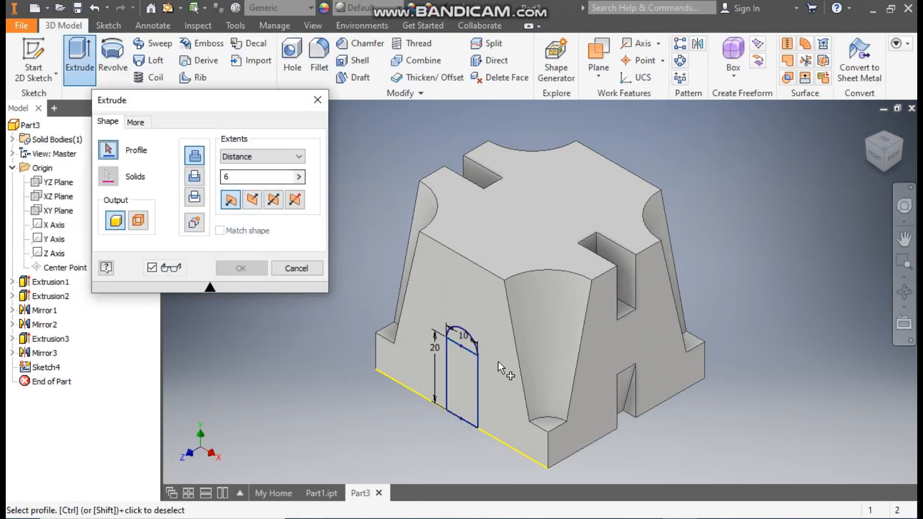
left_click(463, 343)
left_click(469, 365)
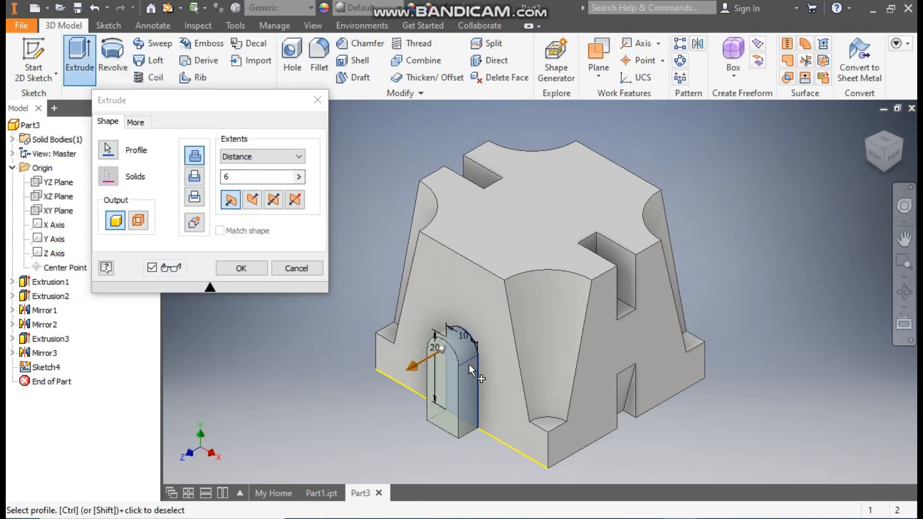
left_click(253, 200)
left_click_drag(242, 177, 210, 179)
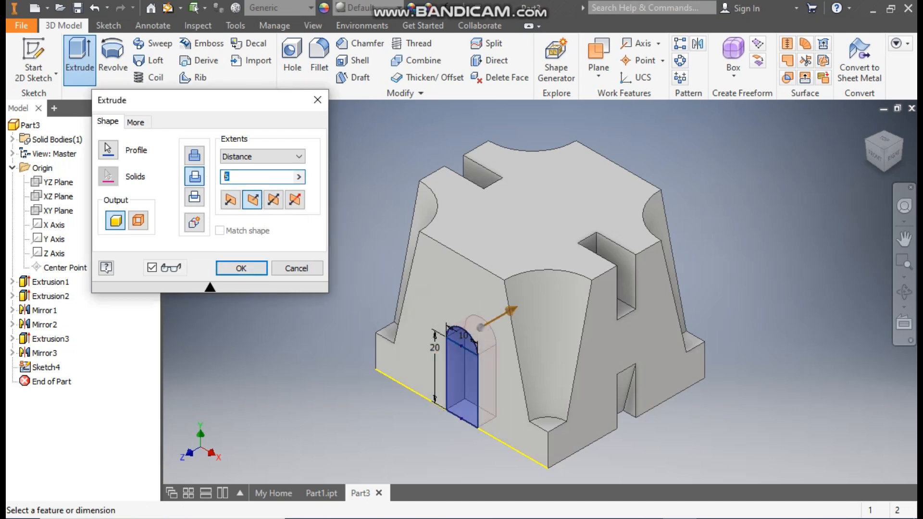
left_click(244, 269)
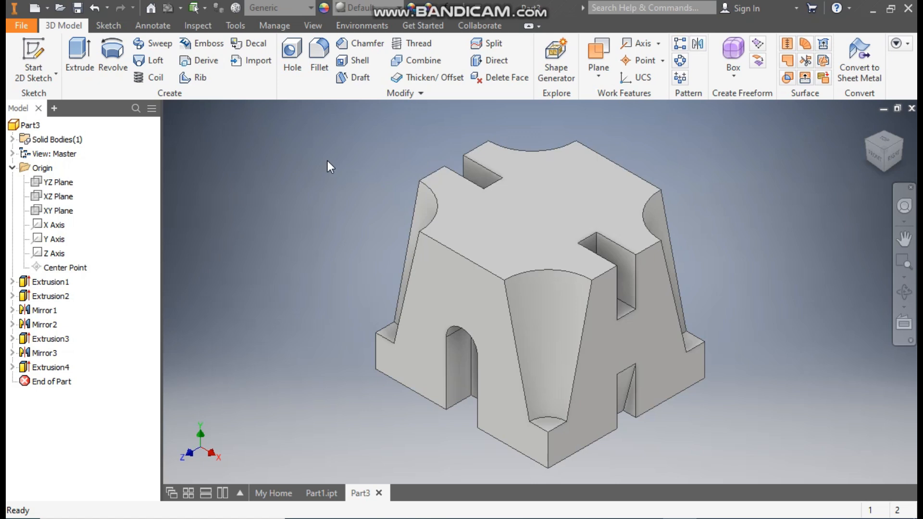
- Mirror Extrusion4, the arched front cut, about the XY Plane
left_click(698, 45)
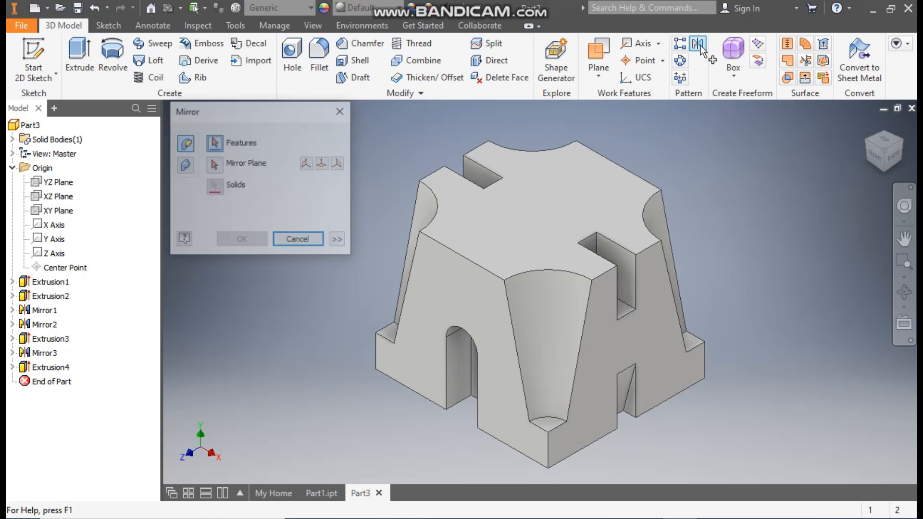
left_click(65, 371)
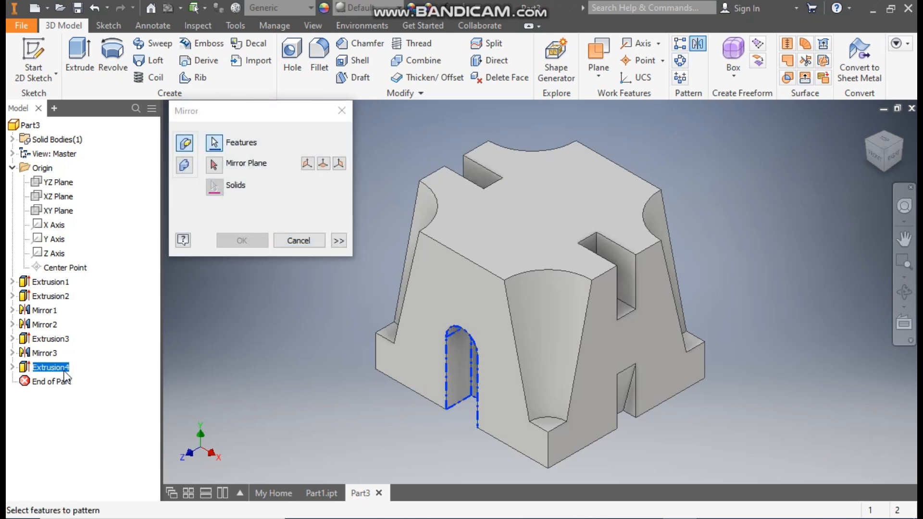
left_click(214, 165)
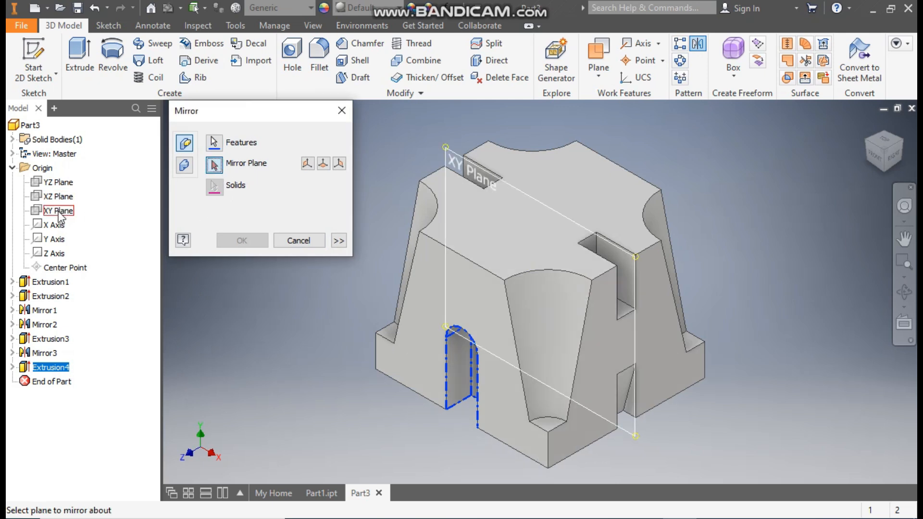
left_click(59, 212)
left_click(904, 144)
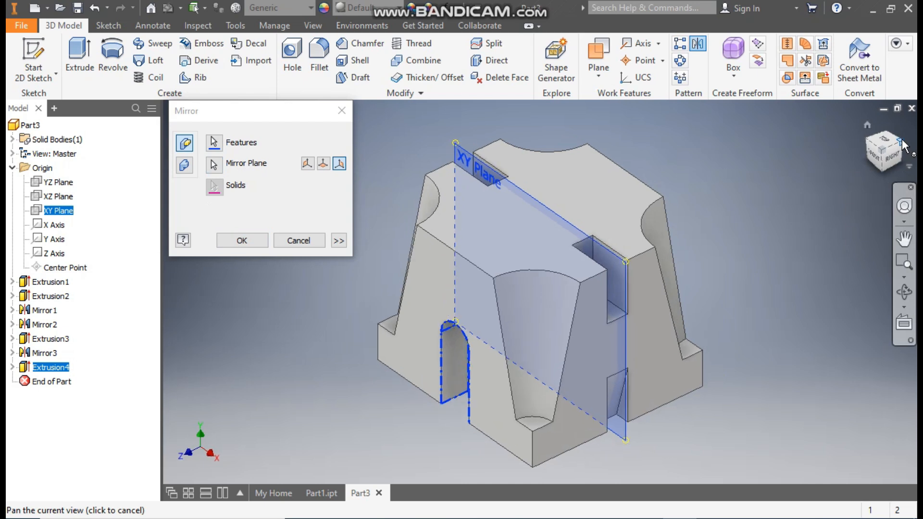
left_click(242, 240)
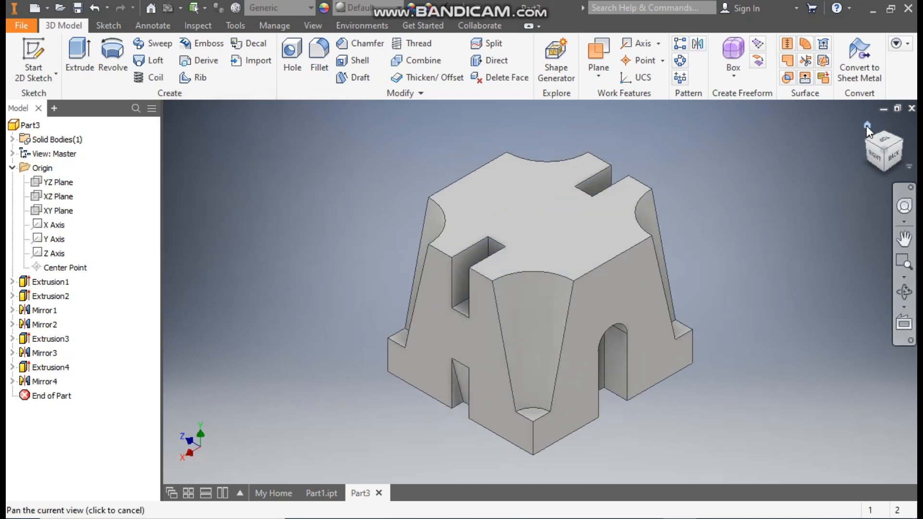
- Sketch a 10 mm diameter circle centred at the origin on the block's top face and finish the sketch
left_click(866, 126)
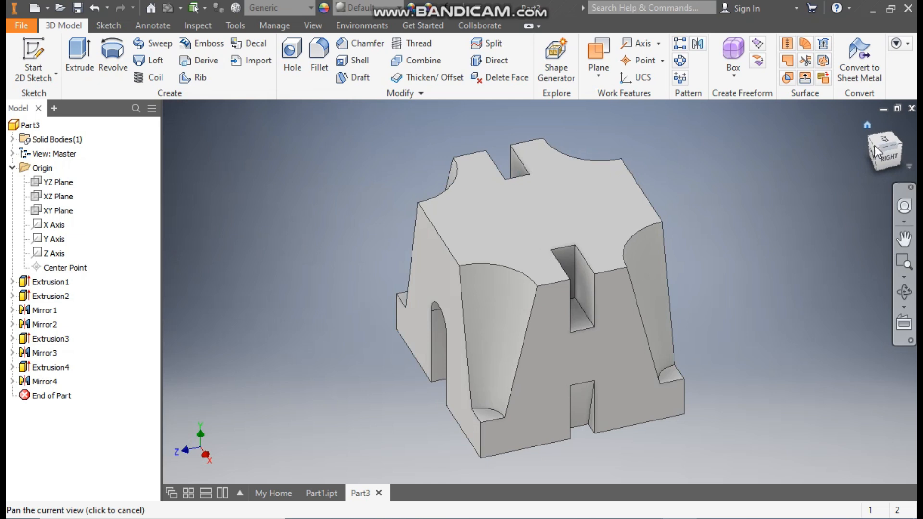
left_click(557, 213)
left_click(651, 195)
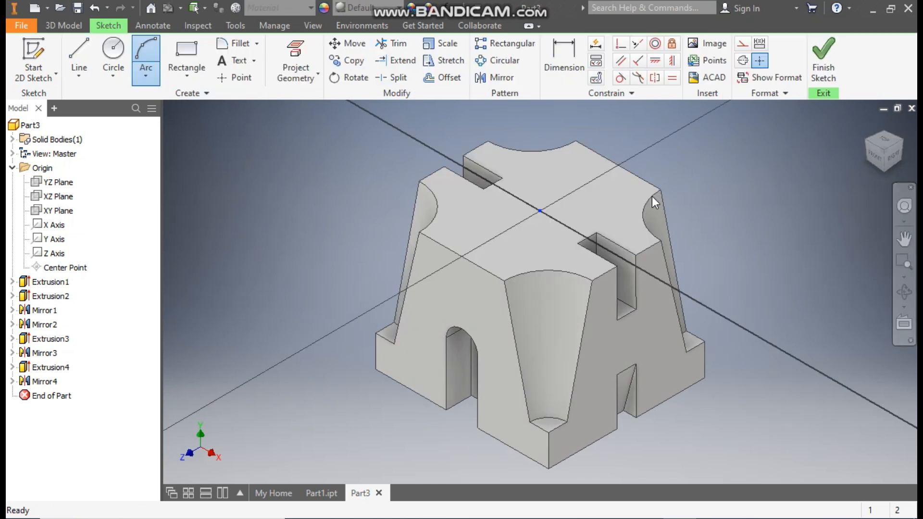
left_click(114, 53)
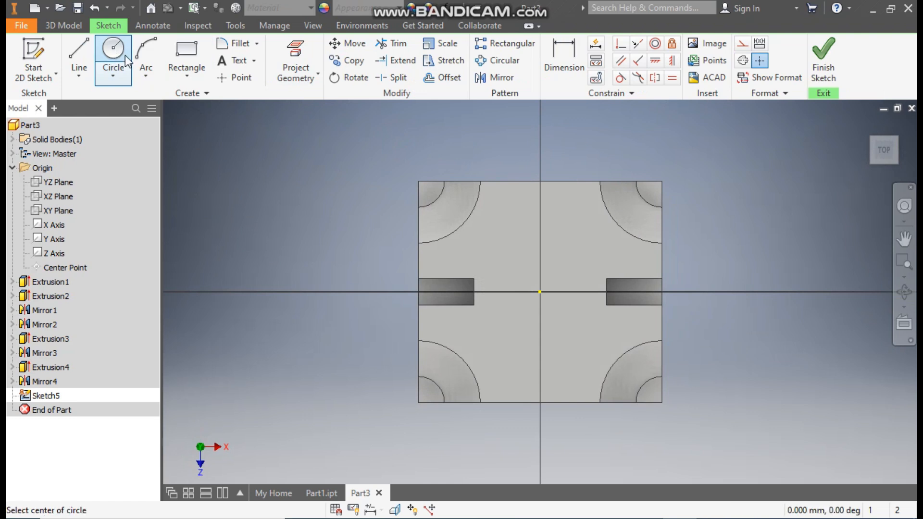
left_click(540, 292)
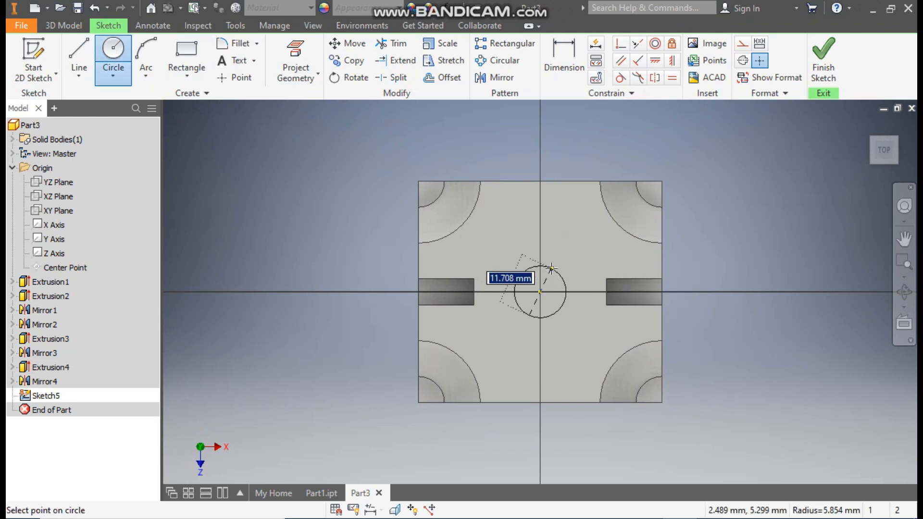
type("1")
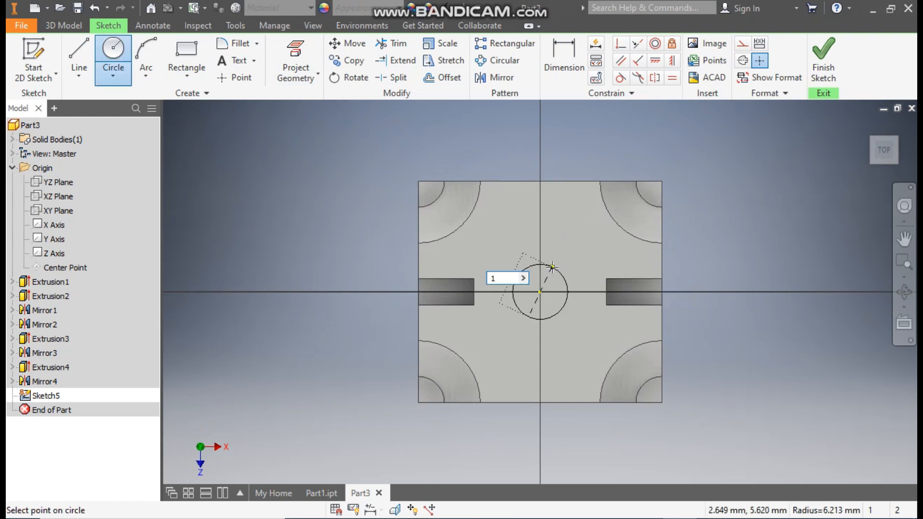
type("0")
key("Return")
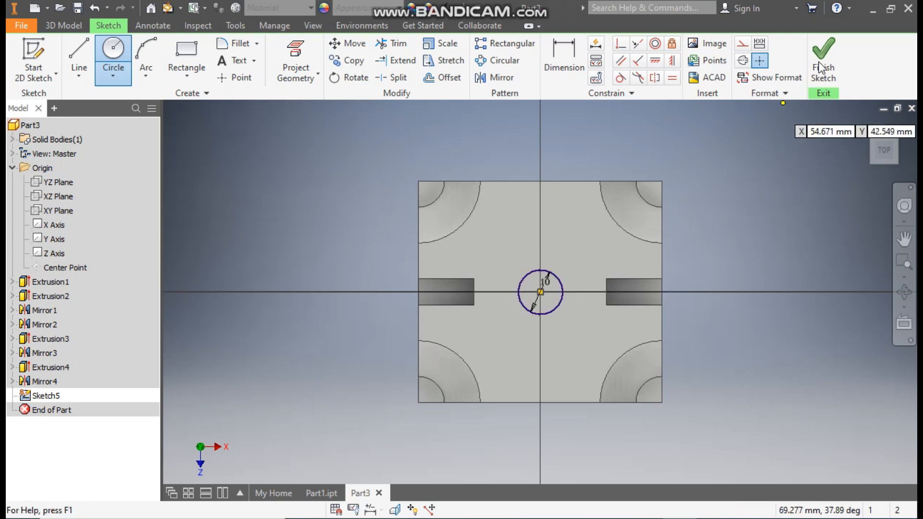
left_click(824, 60)
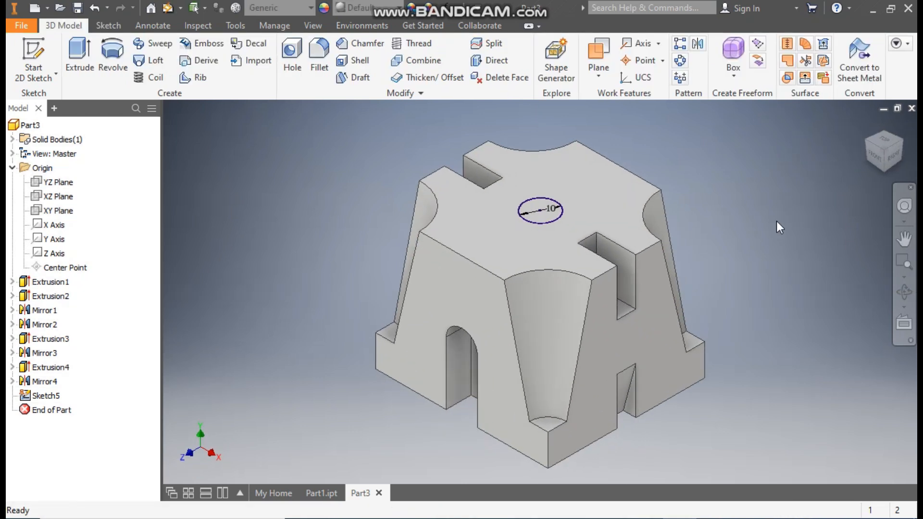
- Extrude the circle downward as a cut with extents set to All, making a hole through the block
left_click(84, 59)
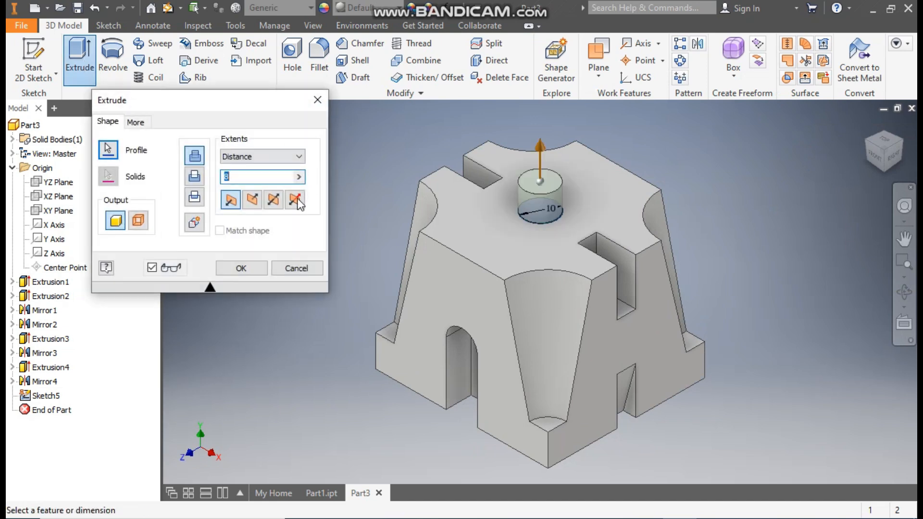
left_click(257, 203)
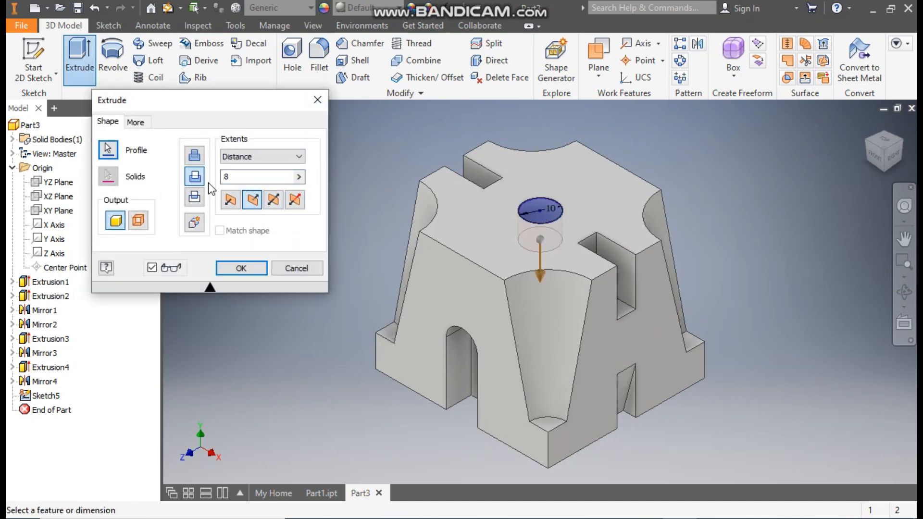
left_click(236, 166)
left_click(238, 202)
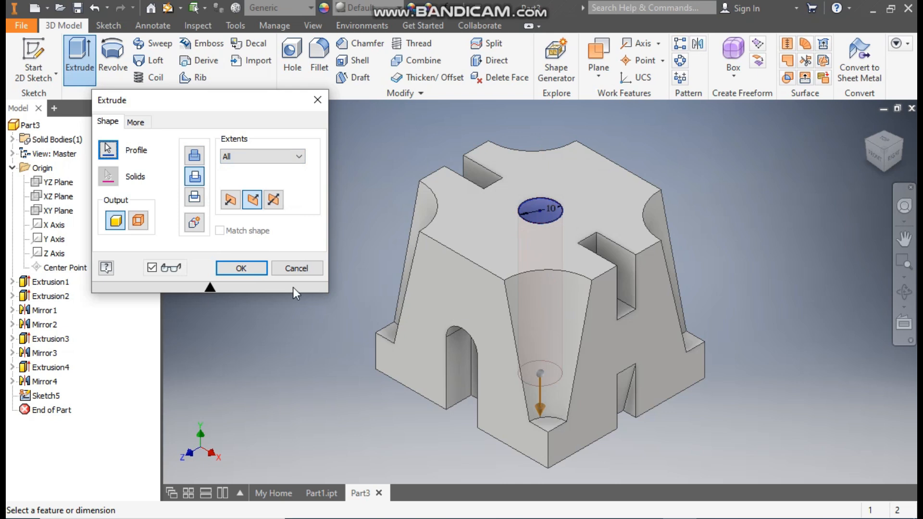
left_click(241, 268)
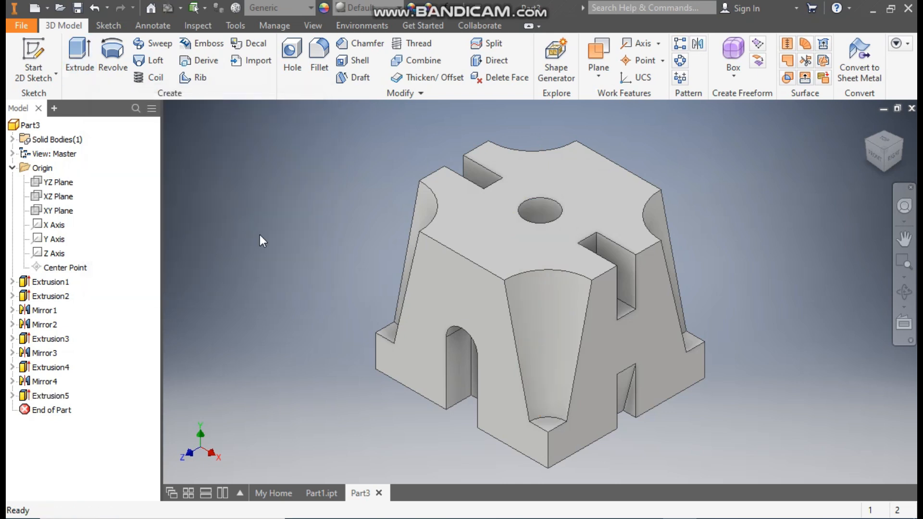
- Set the part's appearance to Glossy - Gold
left_click(359, 10)
scroll(395, 239, "down", 1)
scroll(394, 236, "down", 5)
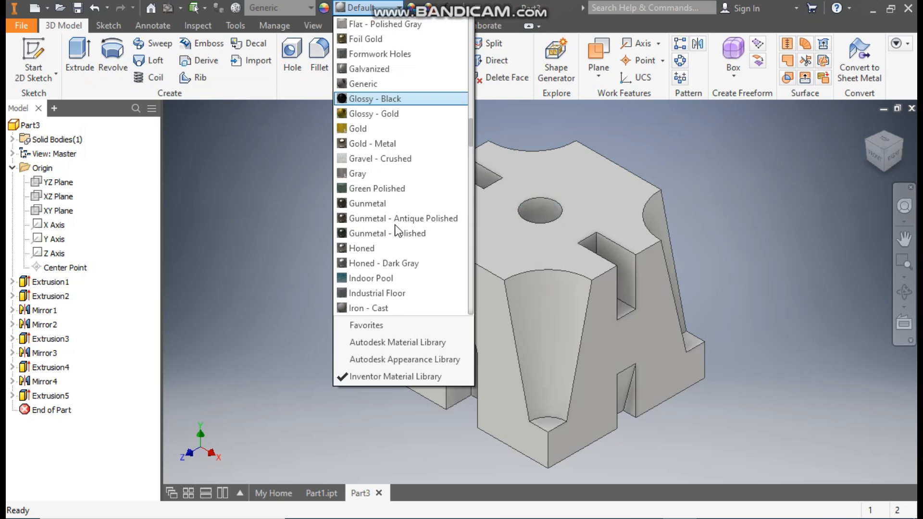
left_click(397, 114)
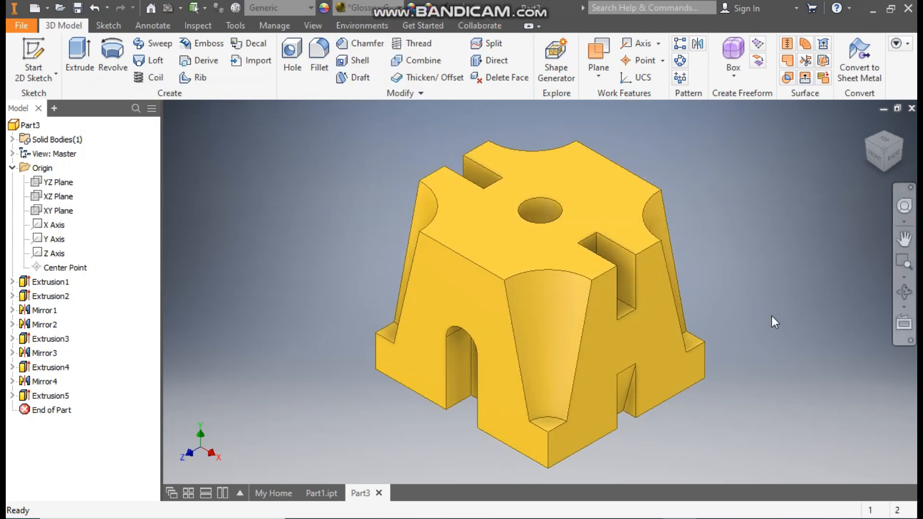